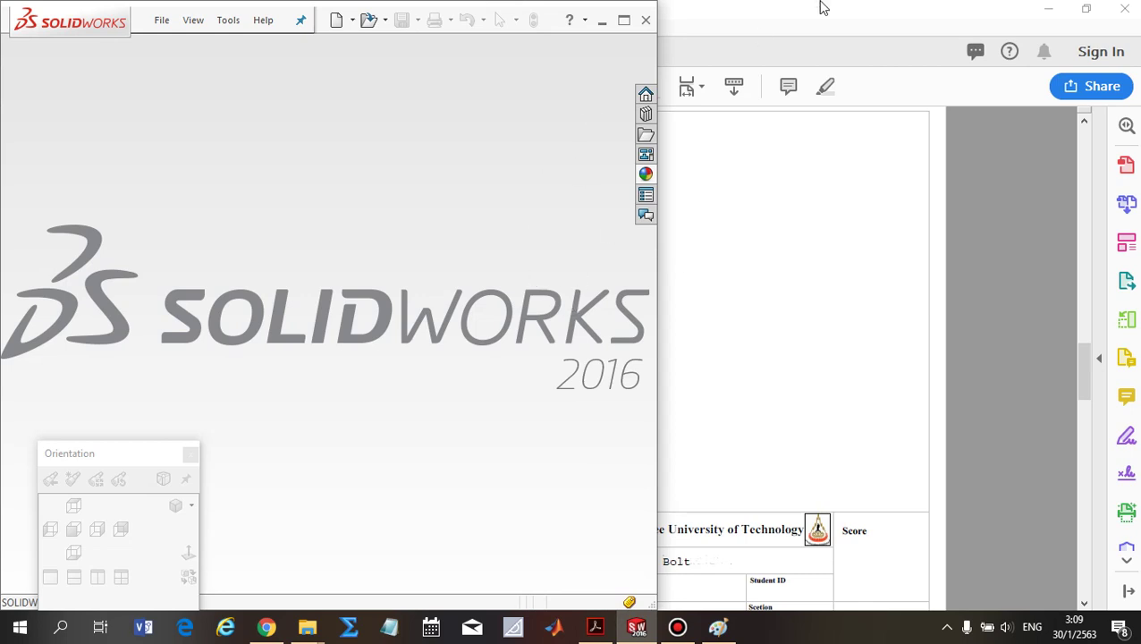
# Step: Bring the 04_EX 10-4.pdf exercise drawing in Acrobat to the front
pyautogui.click(823, 7)
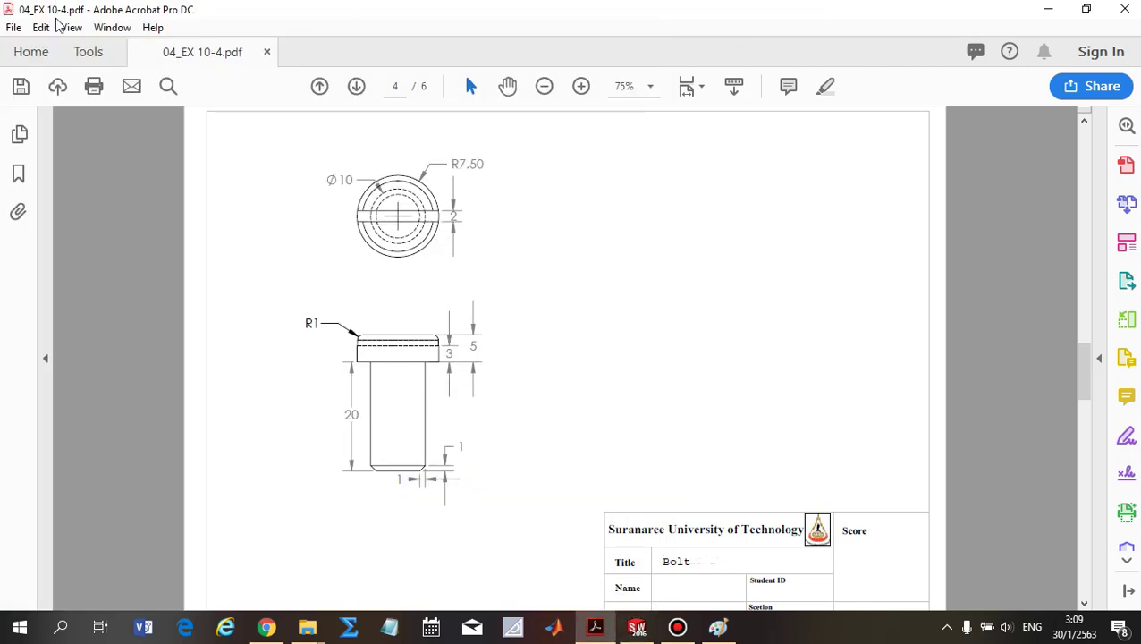
pyautogui.moveTo(615, 524); pyautogui.dragTo(787, 541)
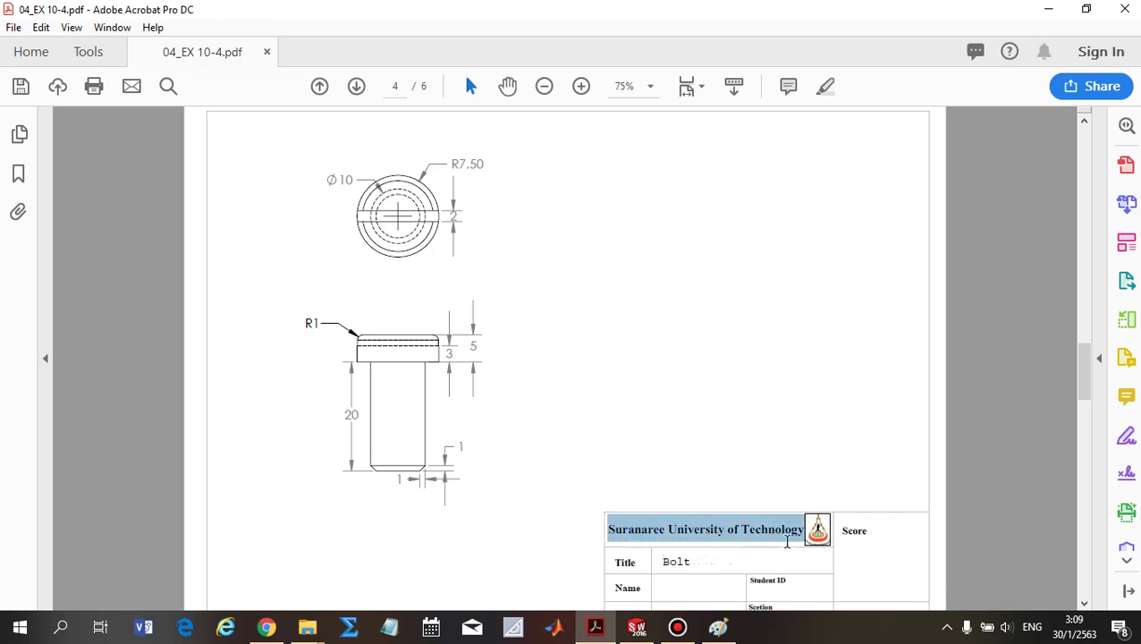
pyautogui.click(678, 355)
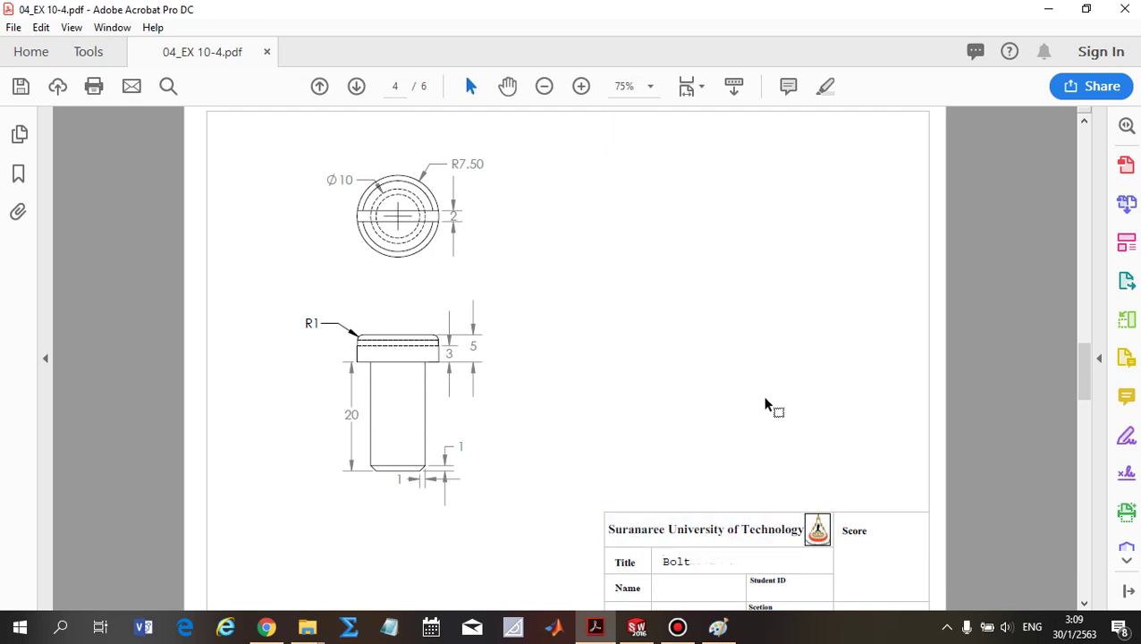
# Step: Scroll the PDF to page 1, back to the Bolt drawing on page 4, then restore the window
pyautogui.scroll(2, 886, 376)
pyautogui.moveTo(1084, 352); pyautogui.dragTo(1084, 147)
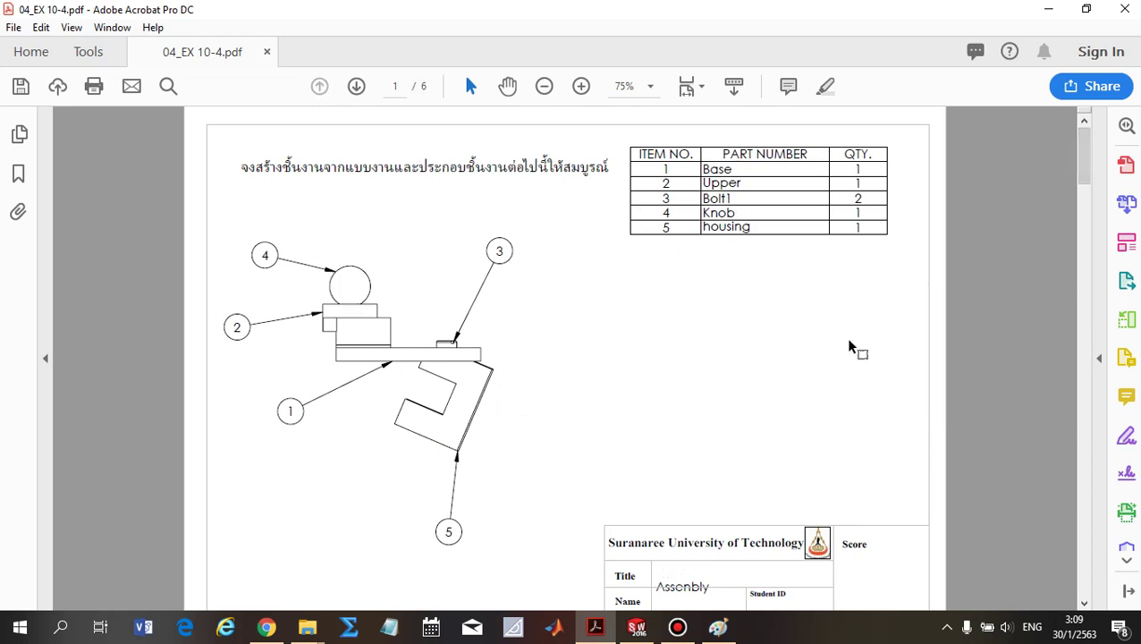
pyautogui.scroll(-3, 853, 349)
pyautogui.scroll(-10, 853, 349)
pyautogui.scroll(-8, 815, 404)
pyautogui.scroll(-10, 816, 405)
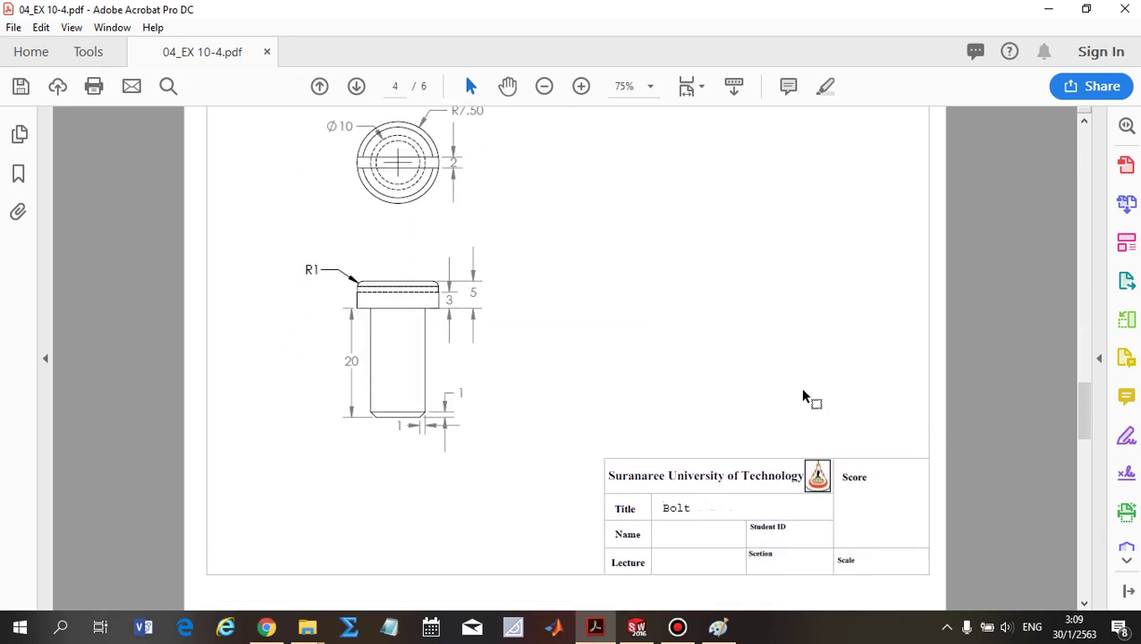
pyautogui.scroll(1, 800, 395)
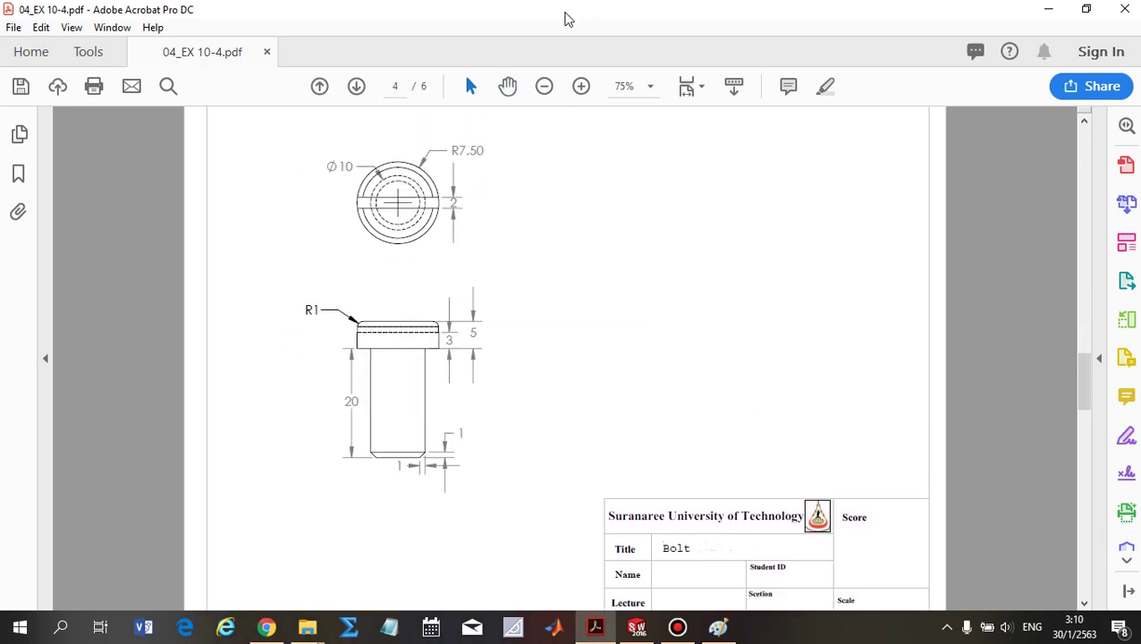
pyautogui.doubleClick(565, 18)
# Step: Dock the PDF window on the right half of the screen beside SOLIDWORKS
pyautogui.moveTo(447, 10); pyautogui.dragTo(726, 198)
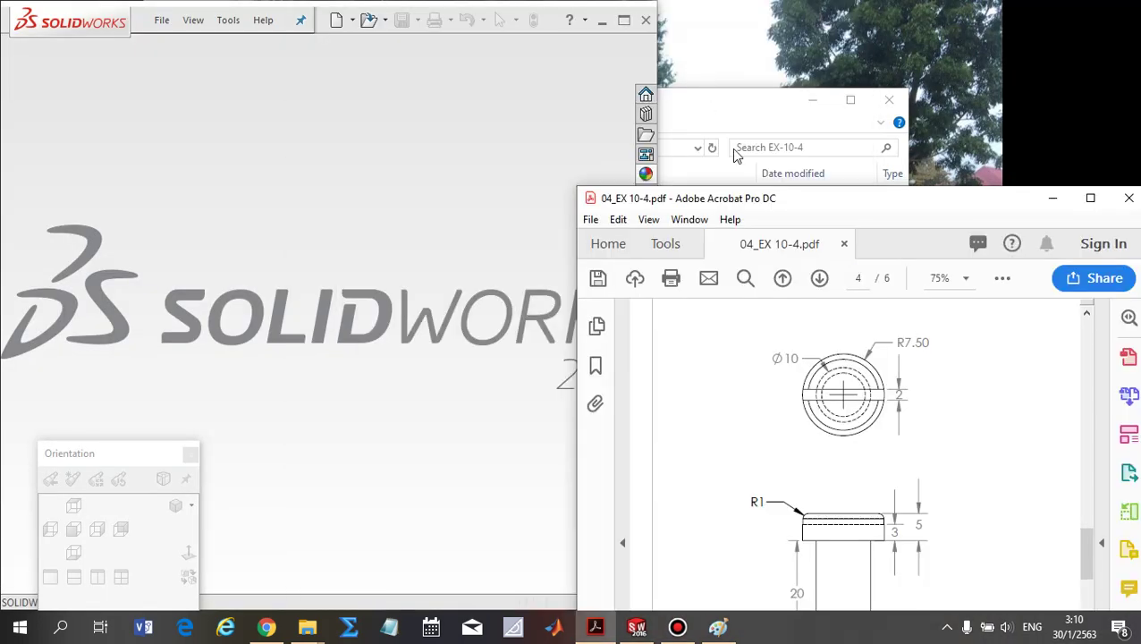
pyautogui.moveTo(897, 207); pyautogui.dragTo(1140, 197)
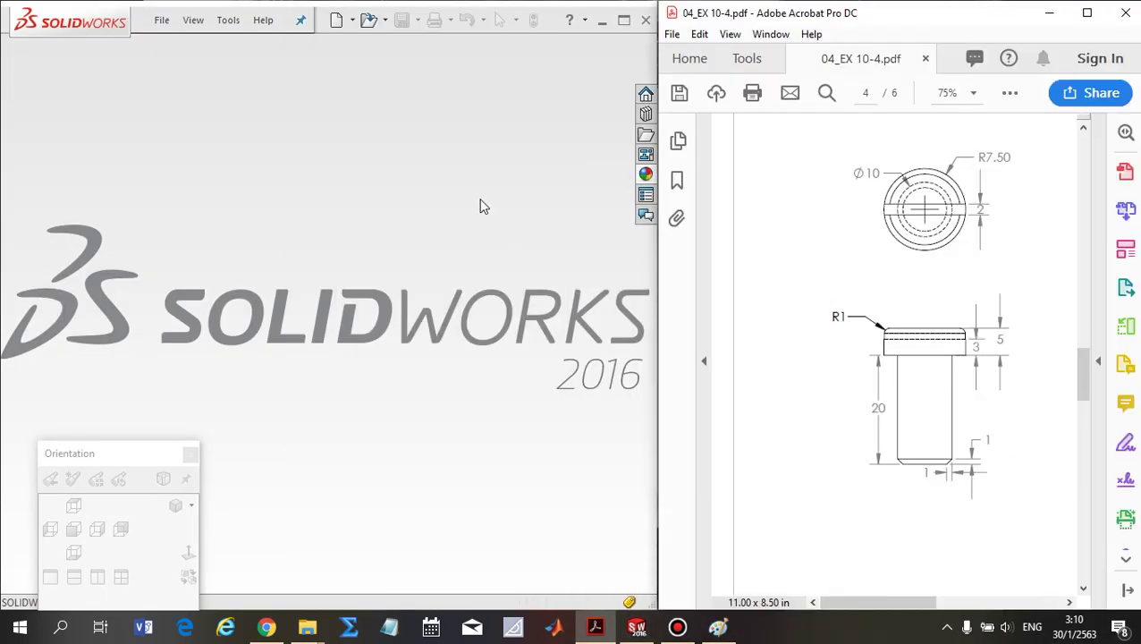
pyautogui.click(363, 206)
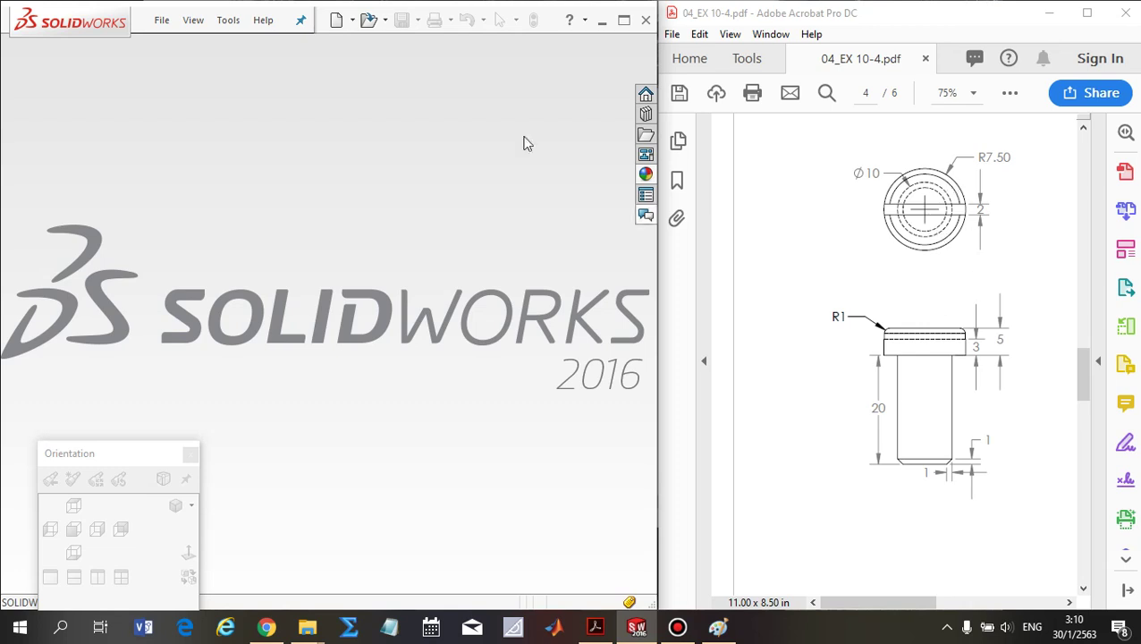
# Step: Create a new part and start a sketch on the Front Plane
pyautogui.click(337, 20)
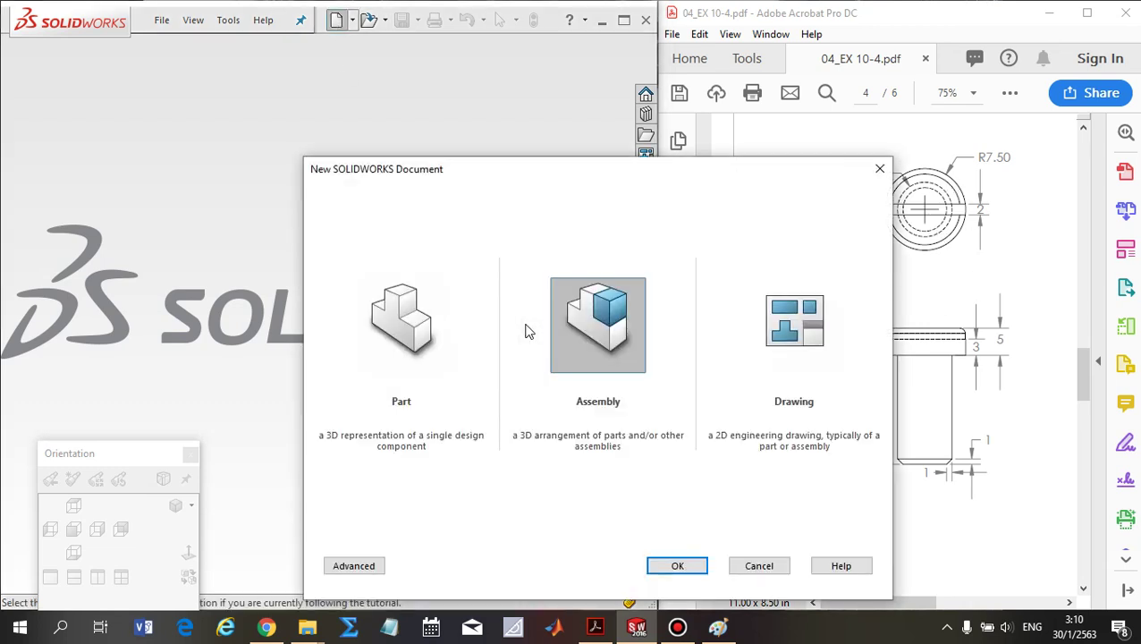
pyautogui.click(419, 300)
pyautogui.click(673, 568)
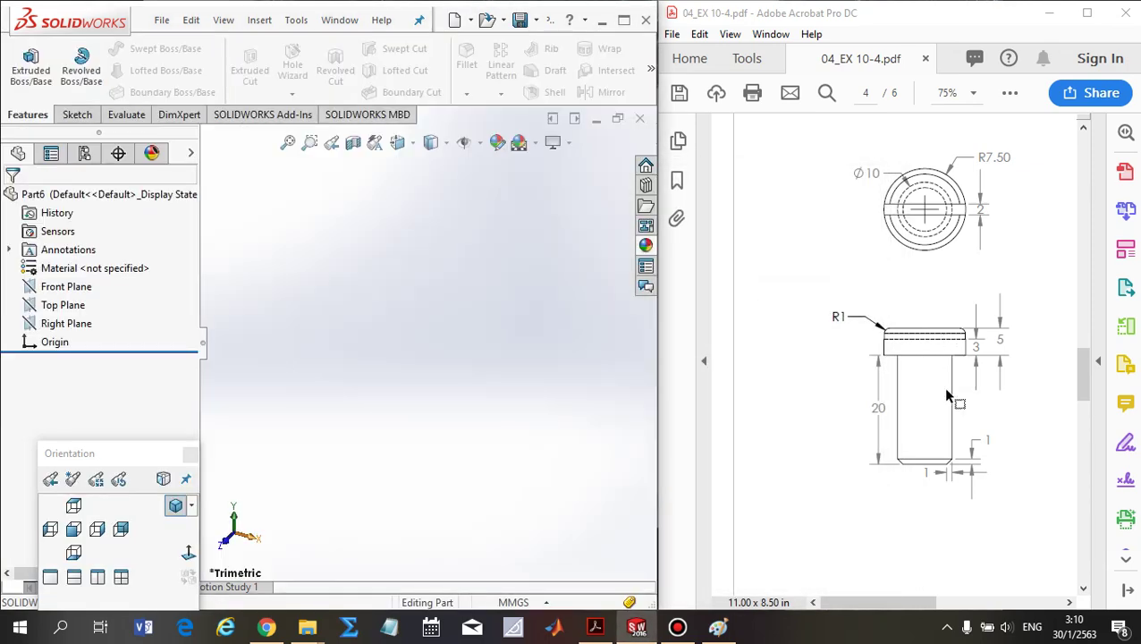
pyautogui.click(56, 287)
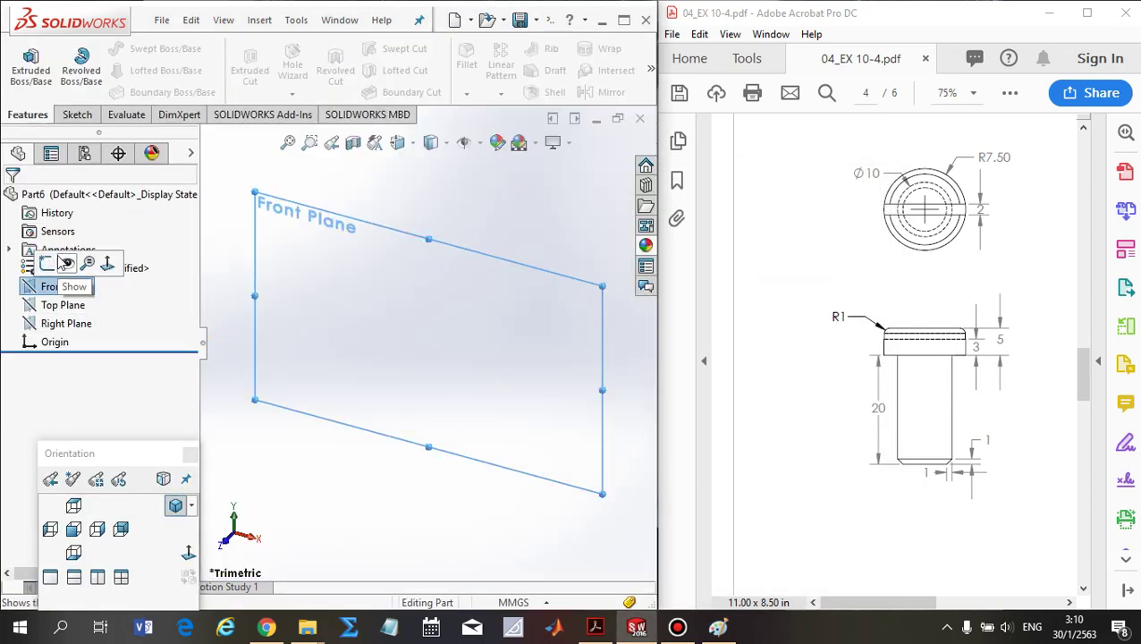
pyautogui.click(46, 262)
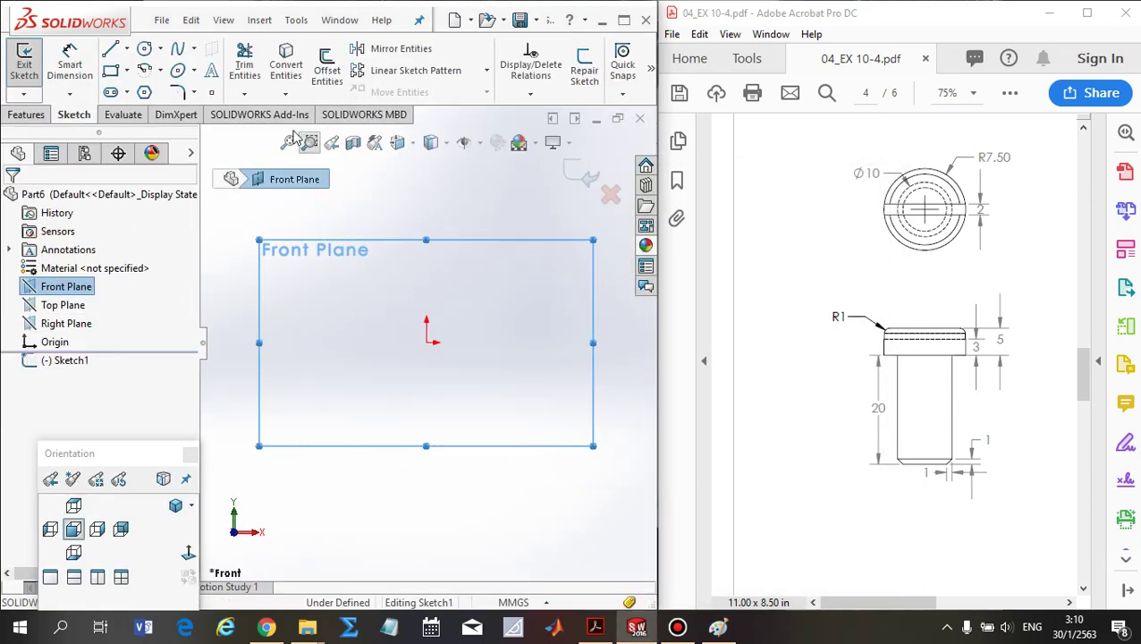
# Step: Draw the closed six-line stepped bolt outline starting and ending at the origin
pyautogui.click(111, 51)
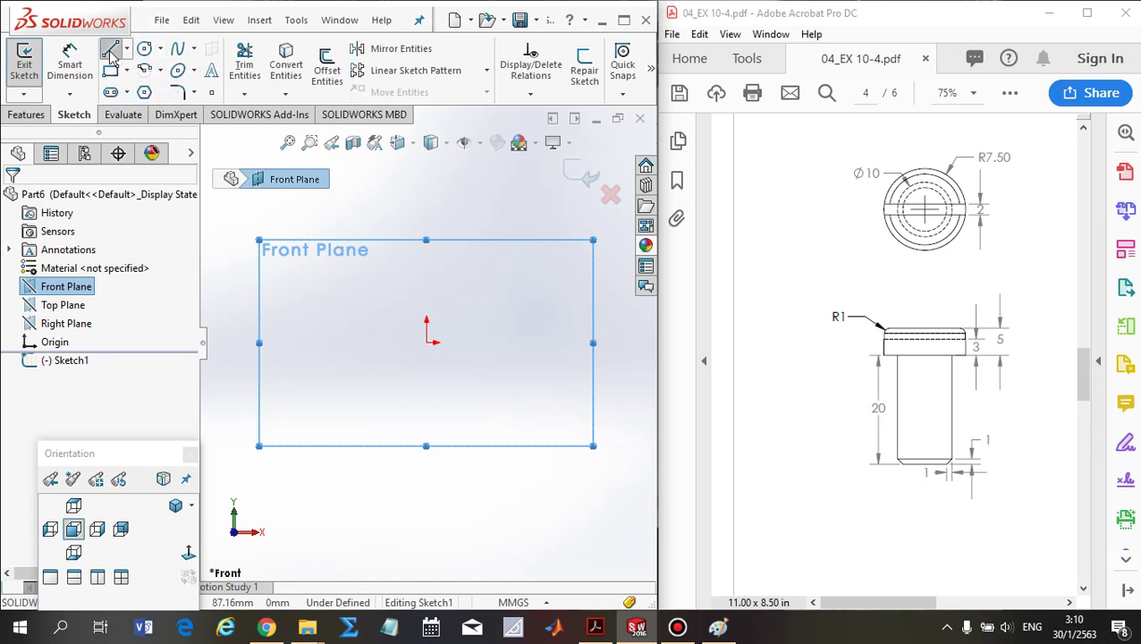
pyautogui.click(428, 341)
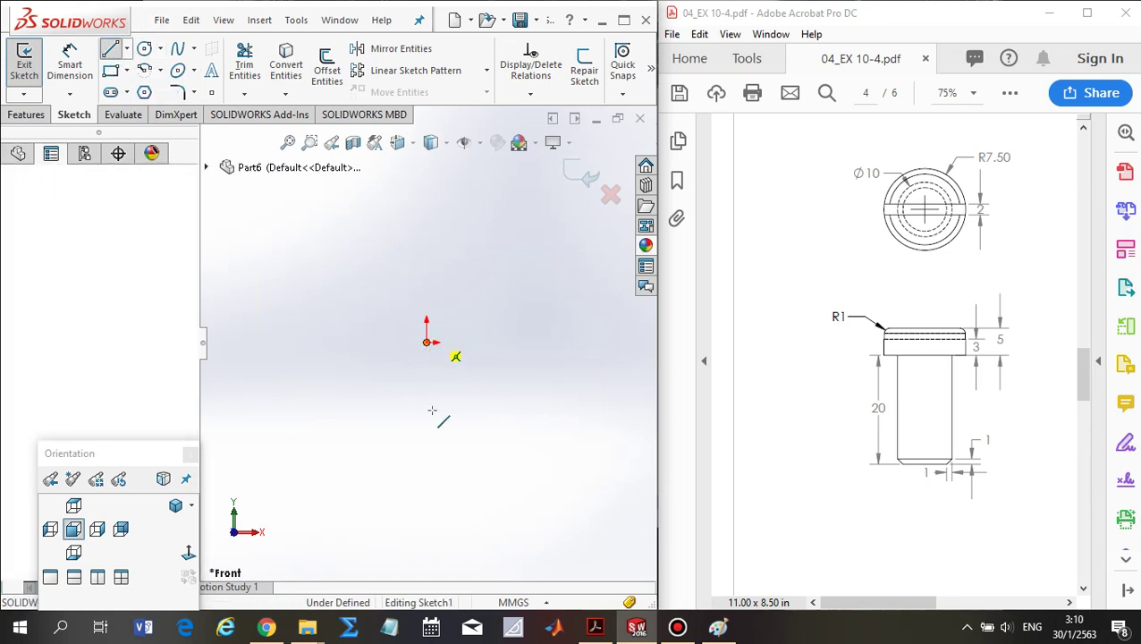
pyautogui.click(427, 490)
pyautogui.click(509, 490)
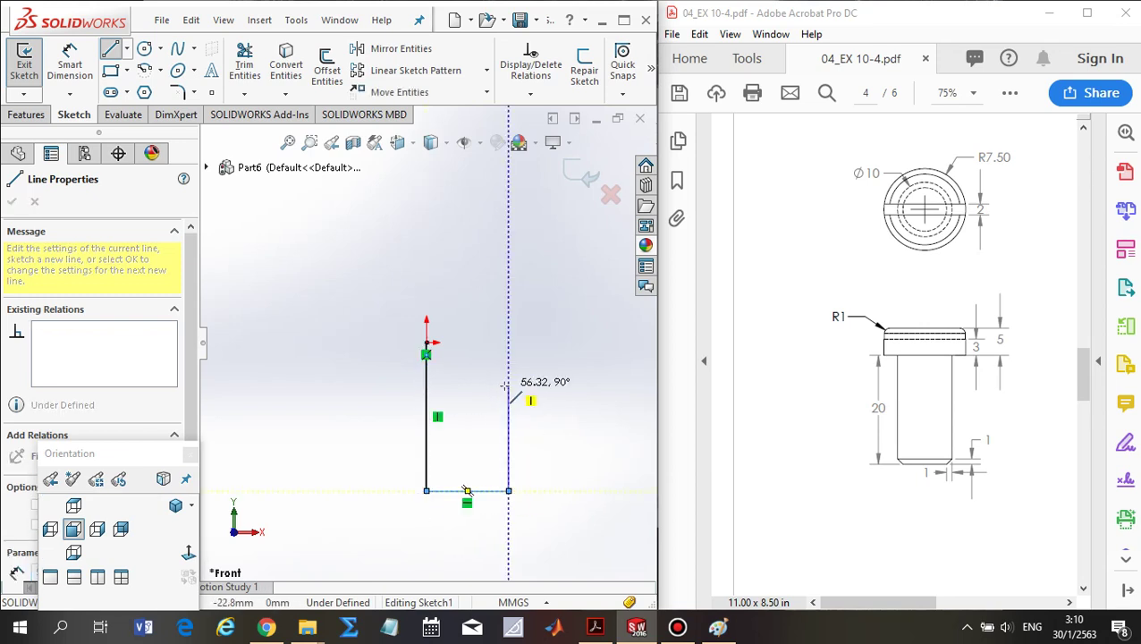
pyautogui.click(509, 387)
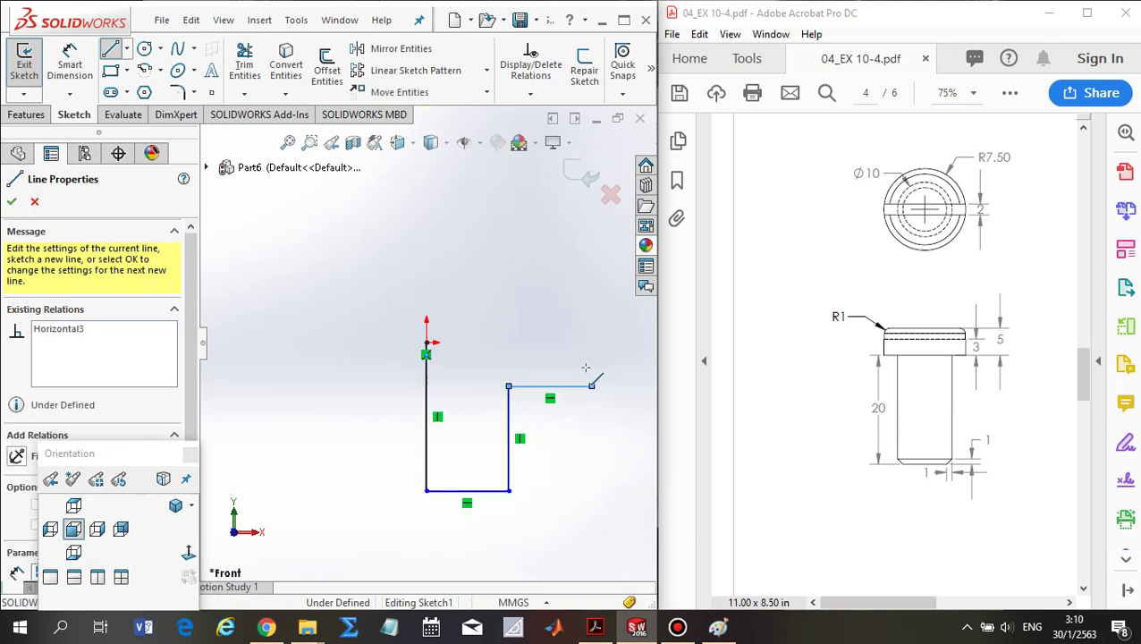
pyautogui.click(592, 386)
pyautogui.click(592, 342)
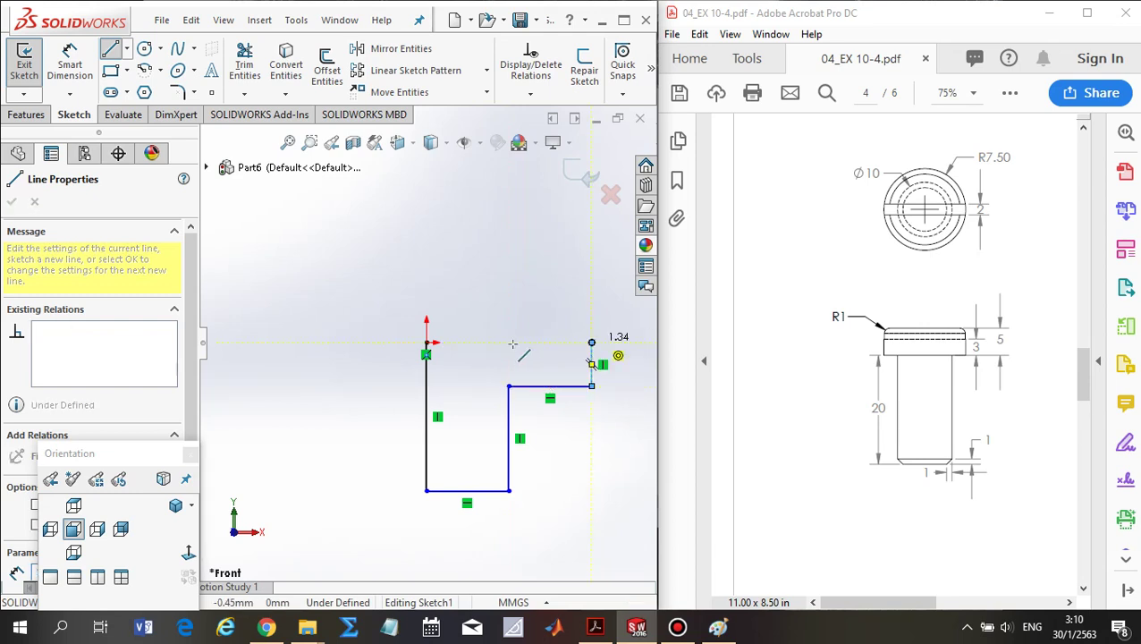
pyautogui.click(427, 342)
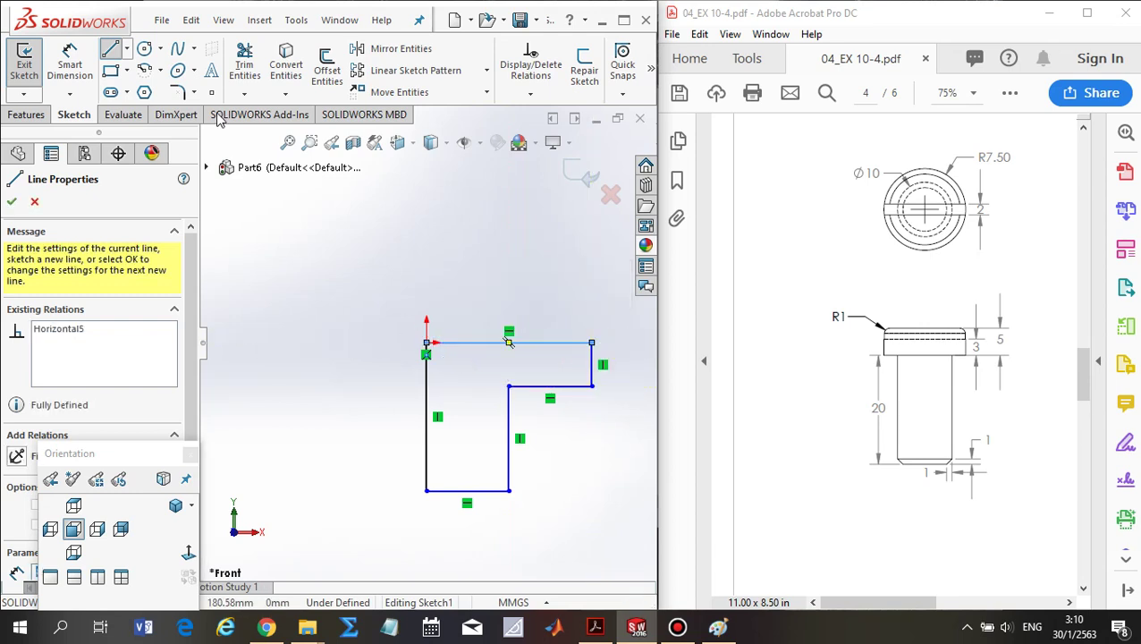
pyautogui.click(70, 64)
pyautogui.click(497, 491)
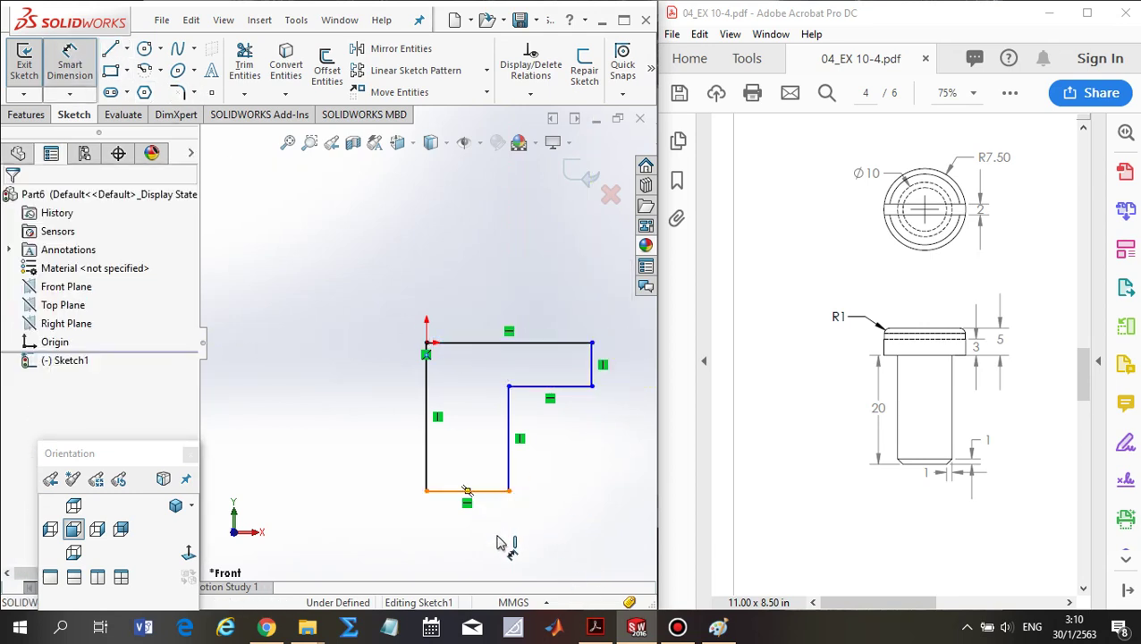
# Step: Dimension the bottom shank line to 5 and the top head line to 7.5
pyautogui.click(490, 541)
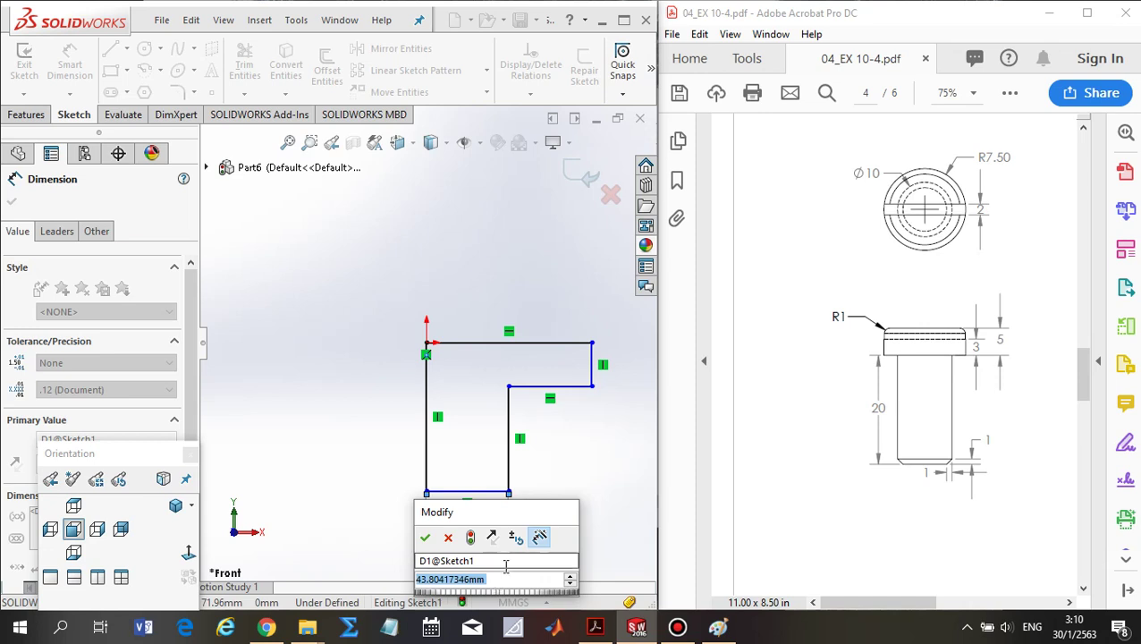
pyautogui.write('5')
pyautogui.press('Return')
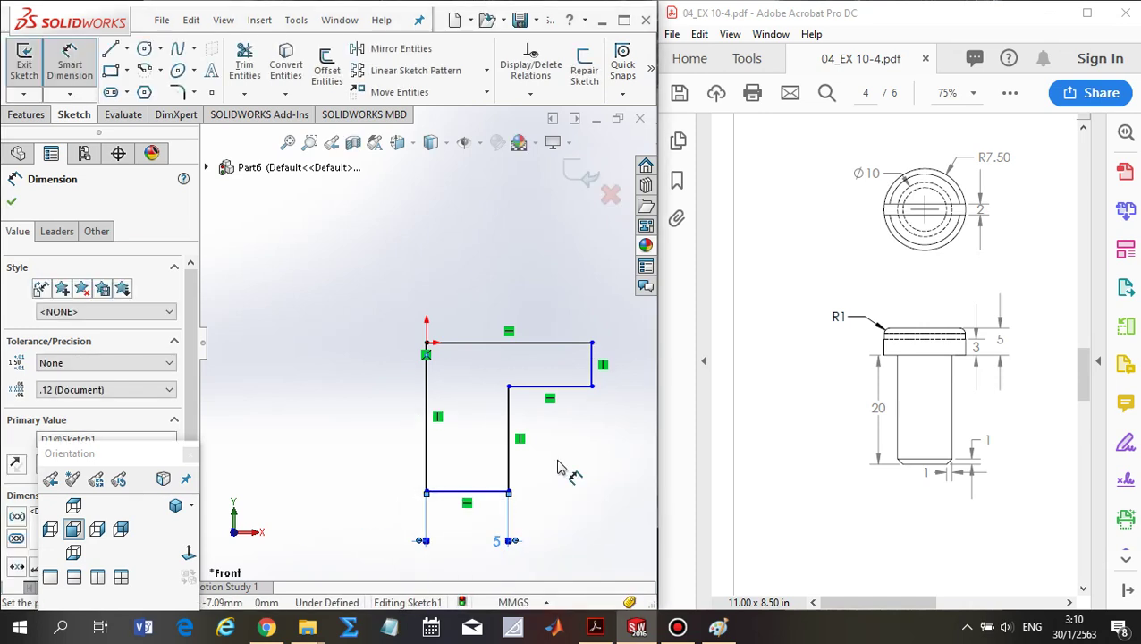
pyautogui.click(533, 344)
pyautogui.click(543, 247)
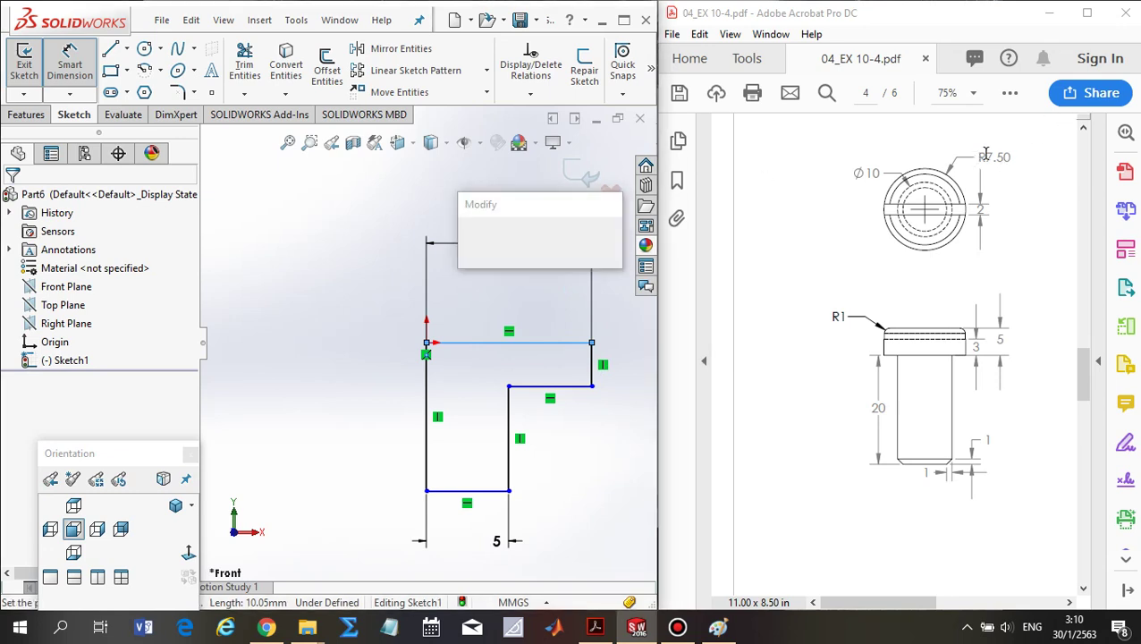
pyautogui.write('7')
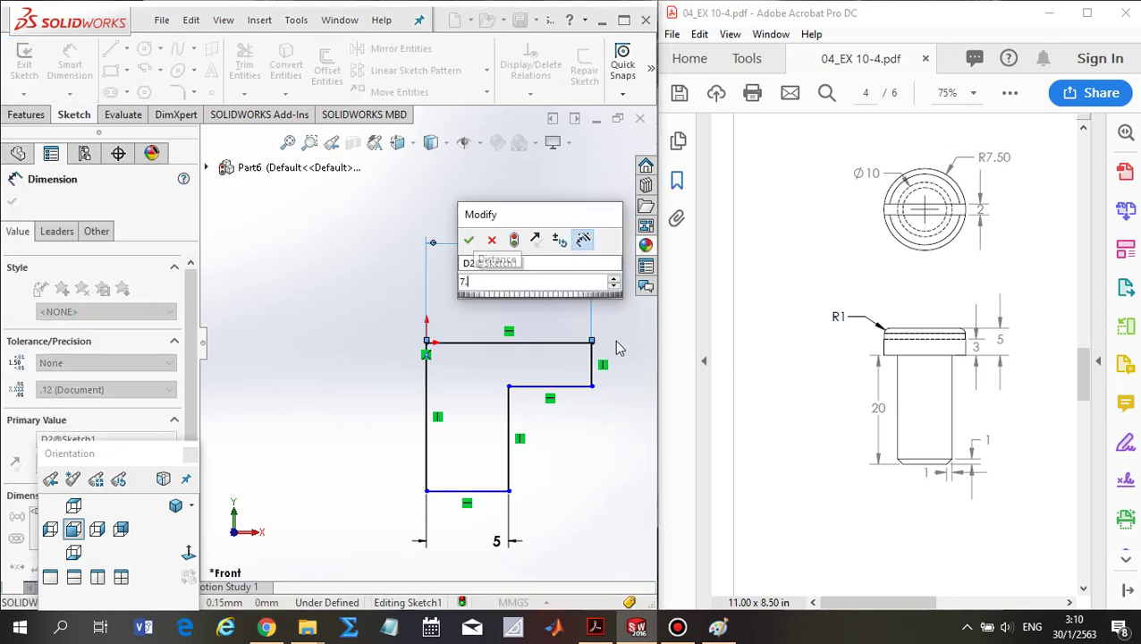
pyautogui.write('.5')
pyautogui.press('Return')
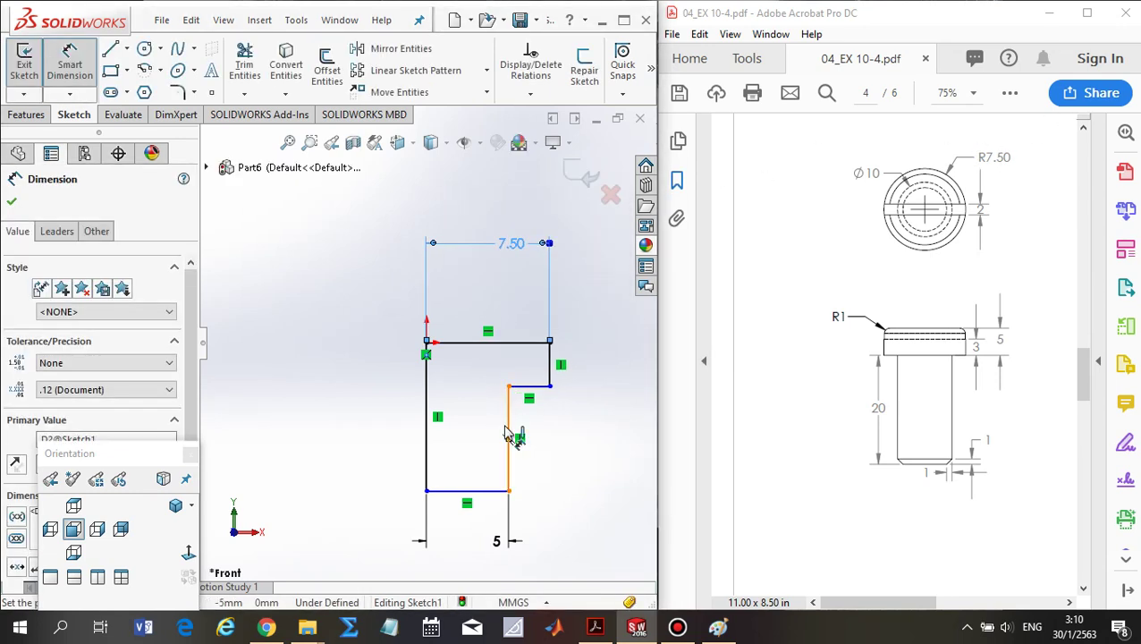
# Step: Dimension the short vertical step to 5 and the left vertical line to 25
pyautogui.click(550, 374)
pyautogui.click(626, 369)
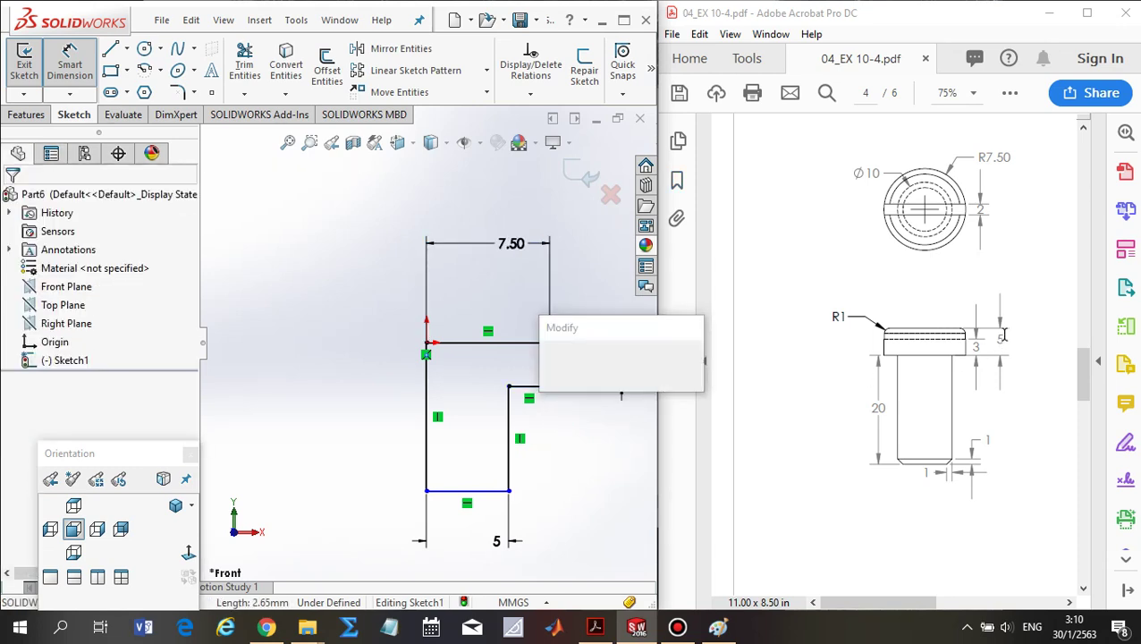
pyautogui.write('5')
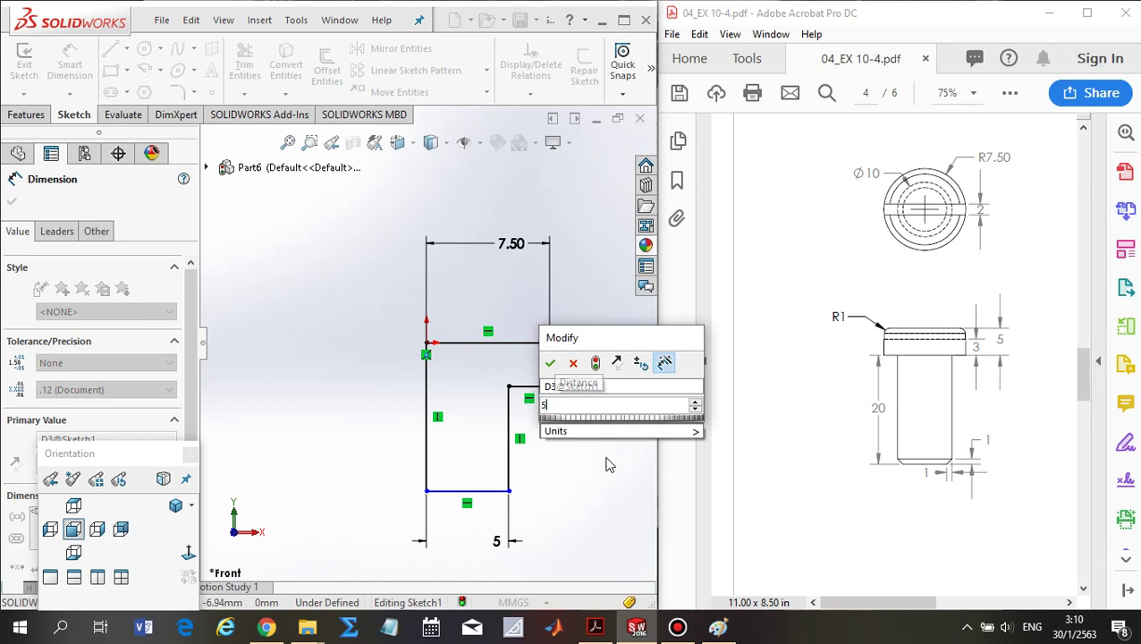
pyautogui.press('Return')
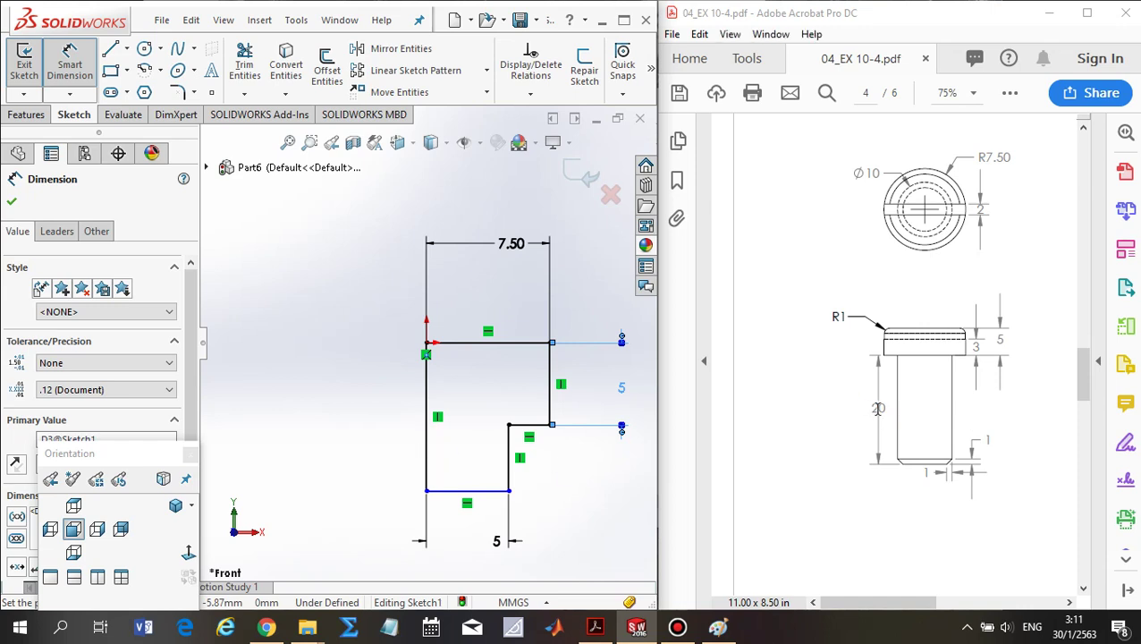
pyautogui.click(428, 470)
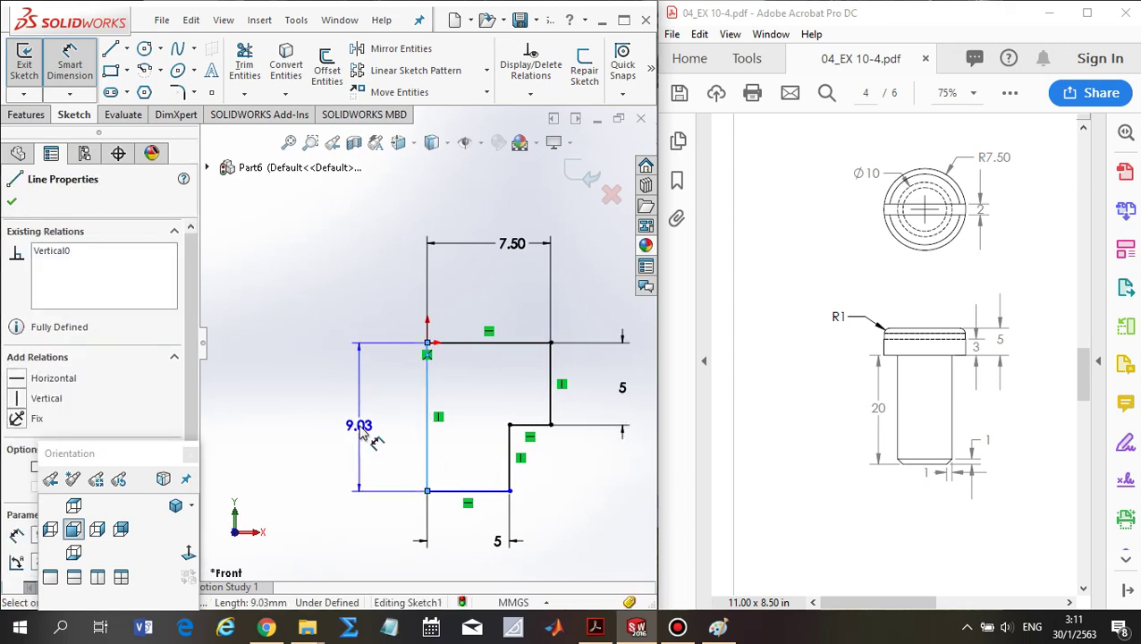
pyautogui.click(367, 431)
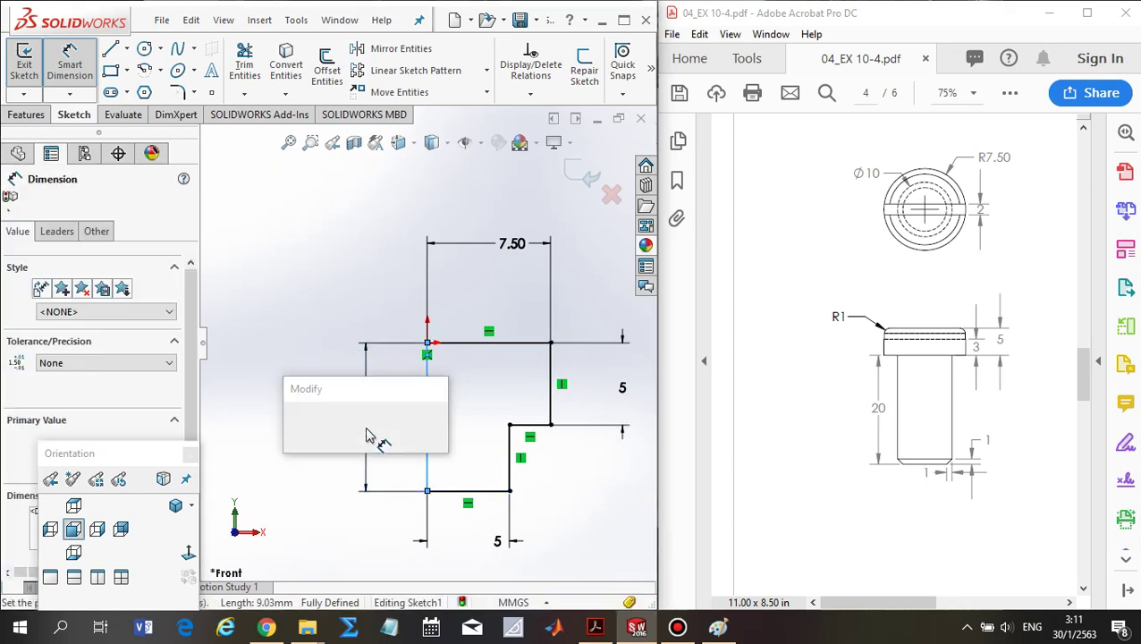
pyautogui.write('25')
pyautogui.press('Return')
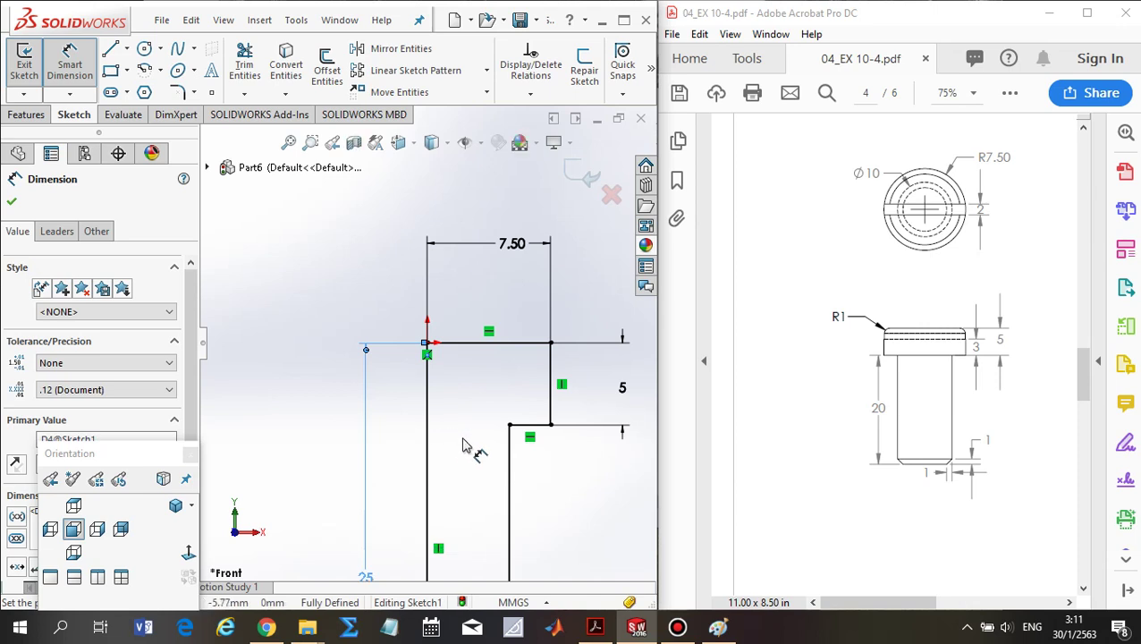
pyautogui.scroll(3, 458, 489)
pyautogui.scroll(-2, 412, 402)
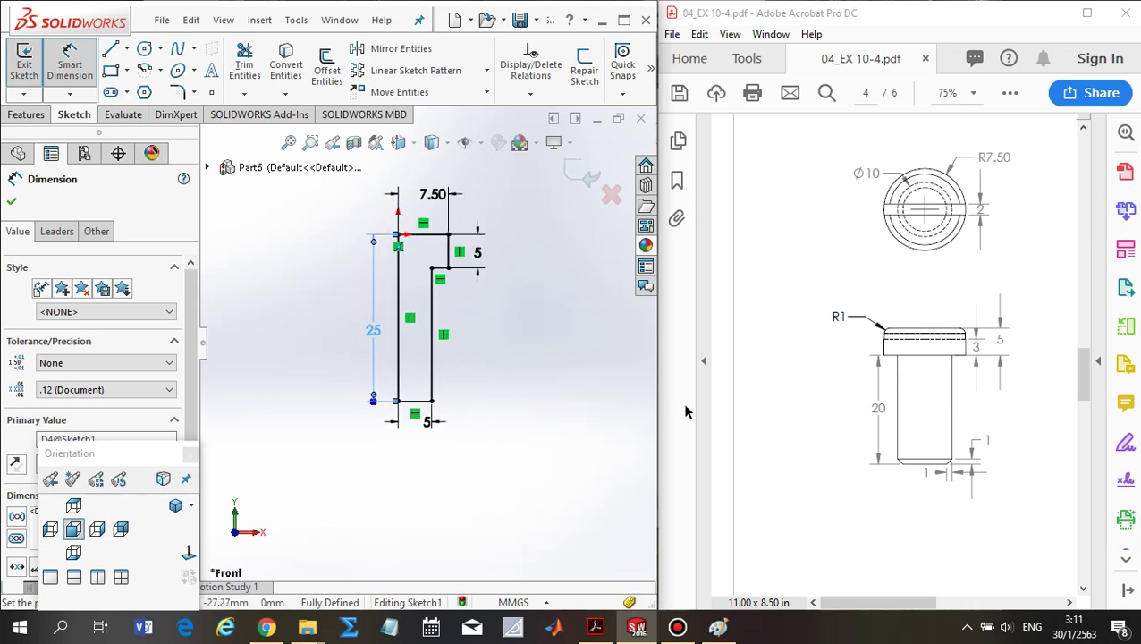
pyautogui.scroll(-1, 428, 309)
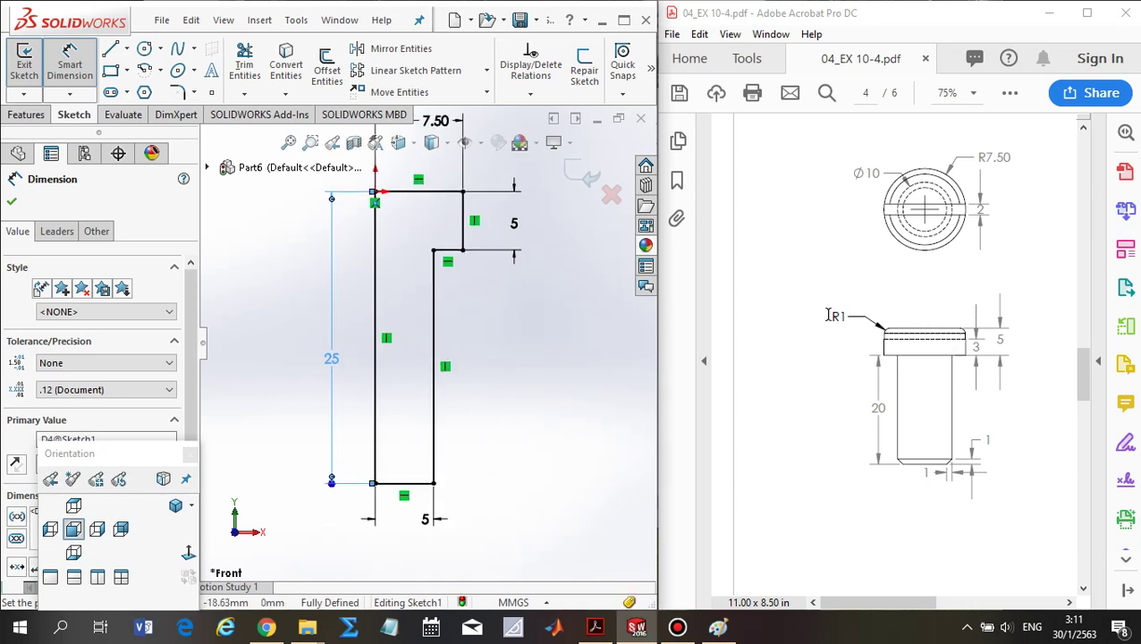
pyautogui.press('f')
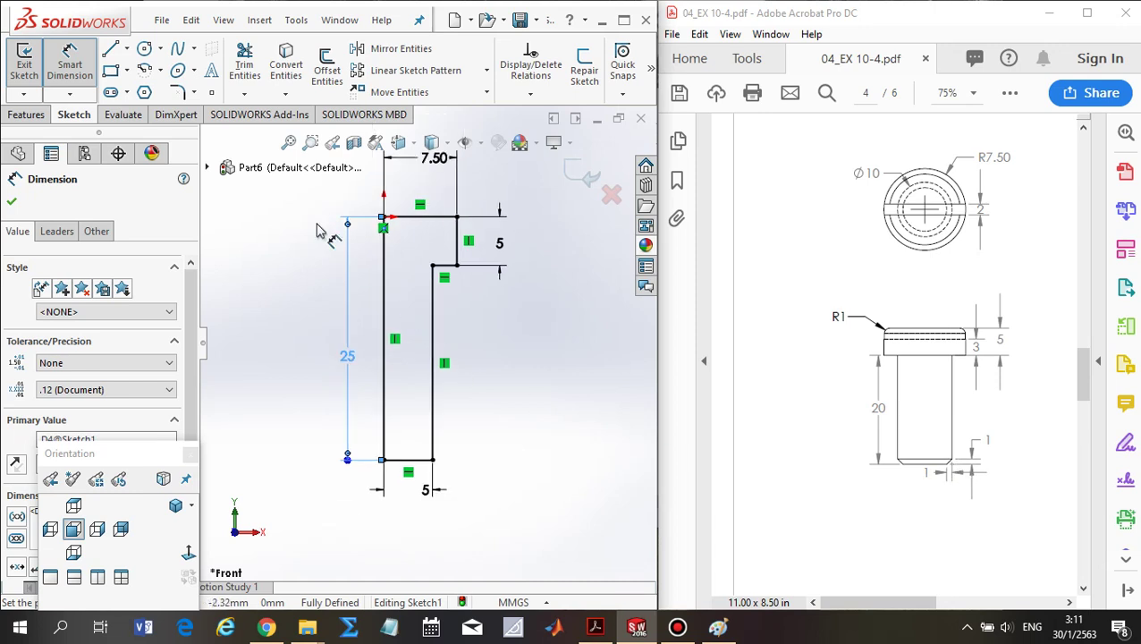
# Step: Add an R1 sketch fillet to the head's top-right corner
pyautogui.click(178, 92)
pyautogui.scroll(-3, 410, 223)
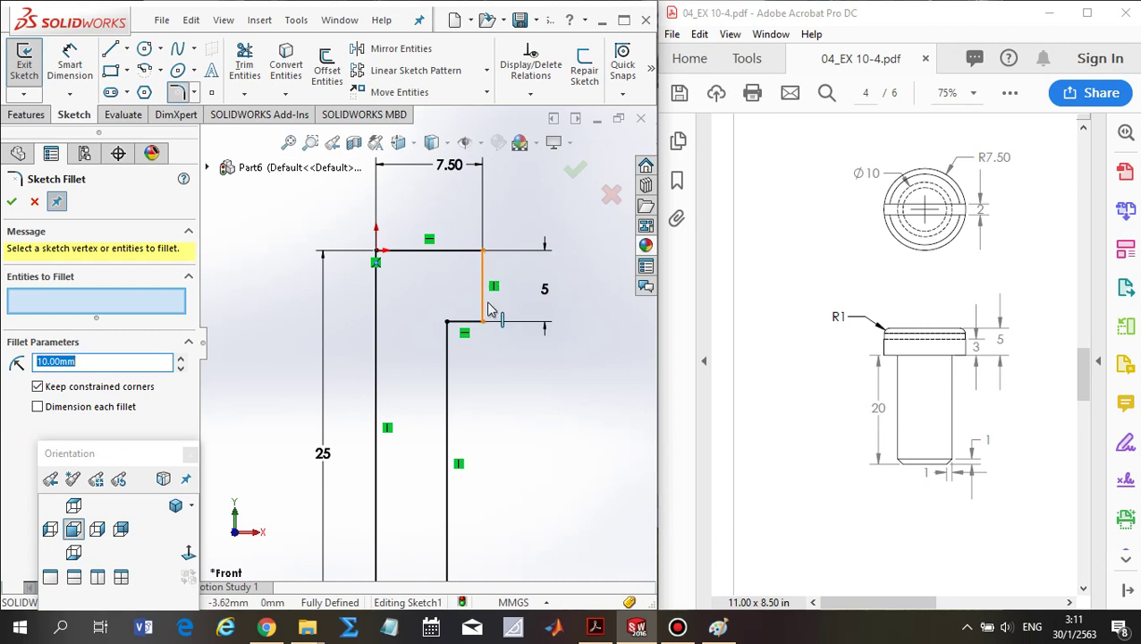
pyautogui.click(483, 252)
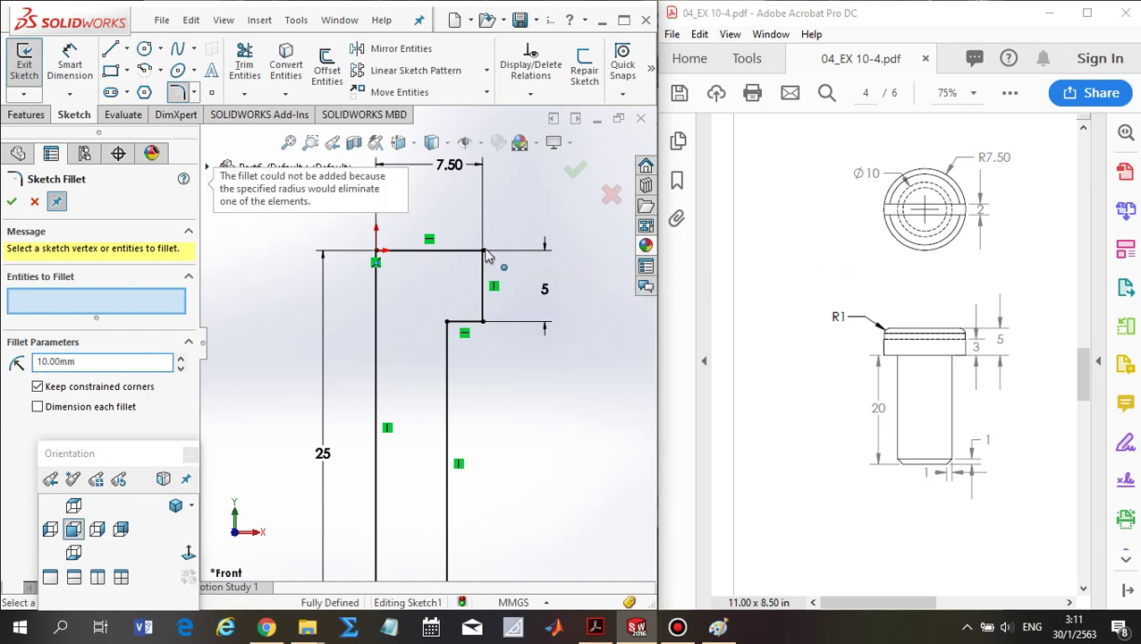
pyautogui.moveTo(74, 361); pyautogui.dragTo(12, 362)
pyautogui.write('1')
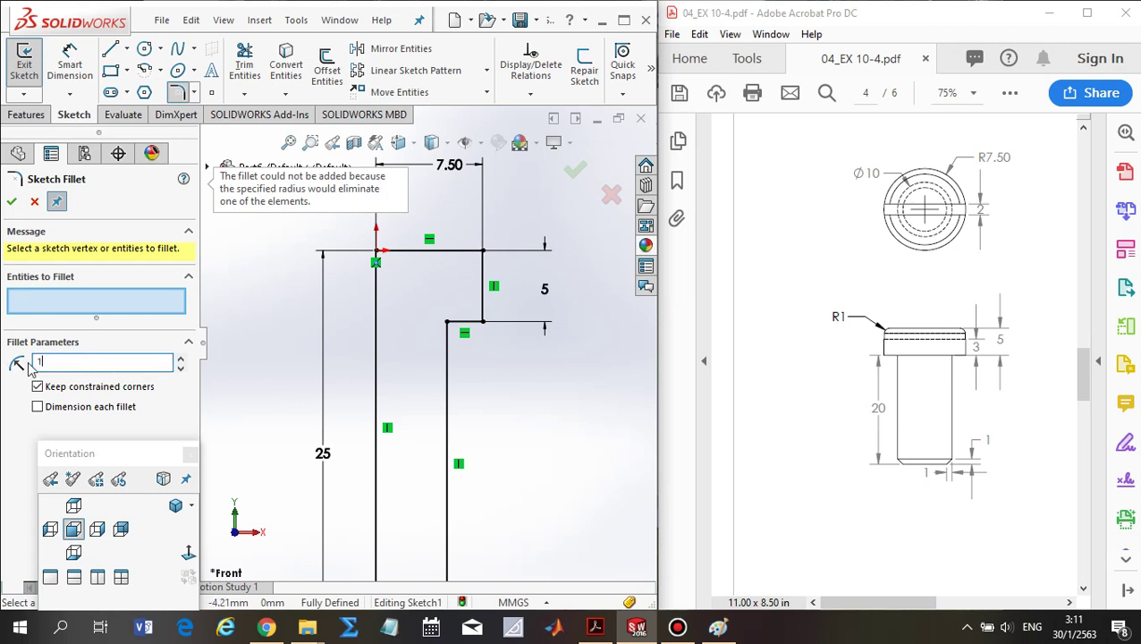
pyautogui.click(483, 251)
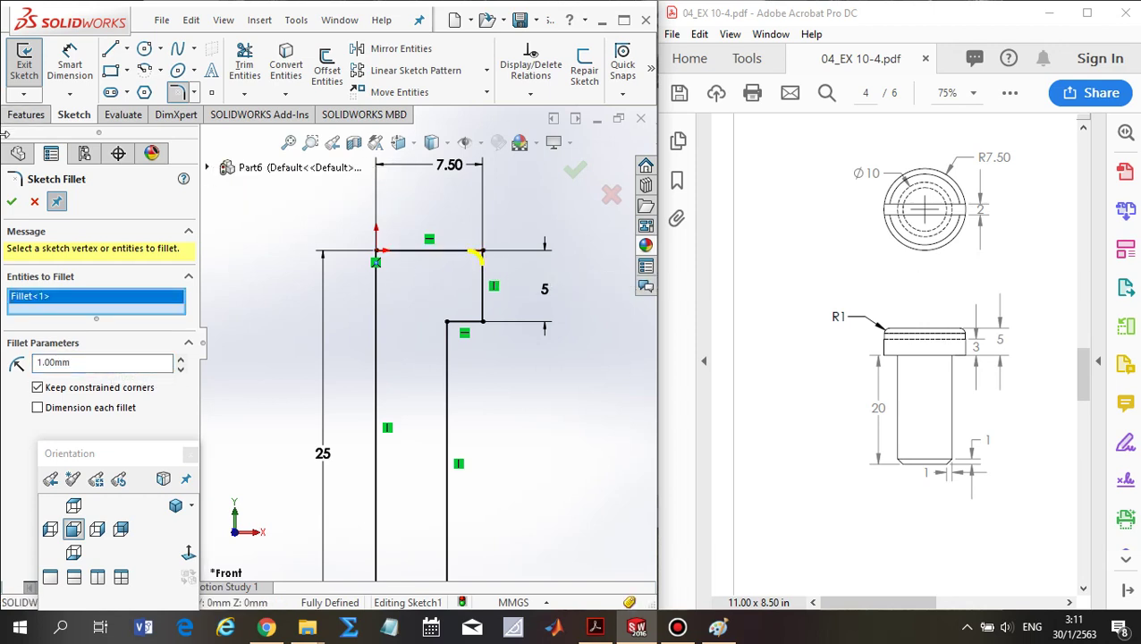
pyautogui.click(11, 208)
pyautogui.press('f')
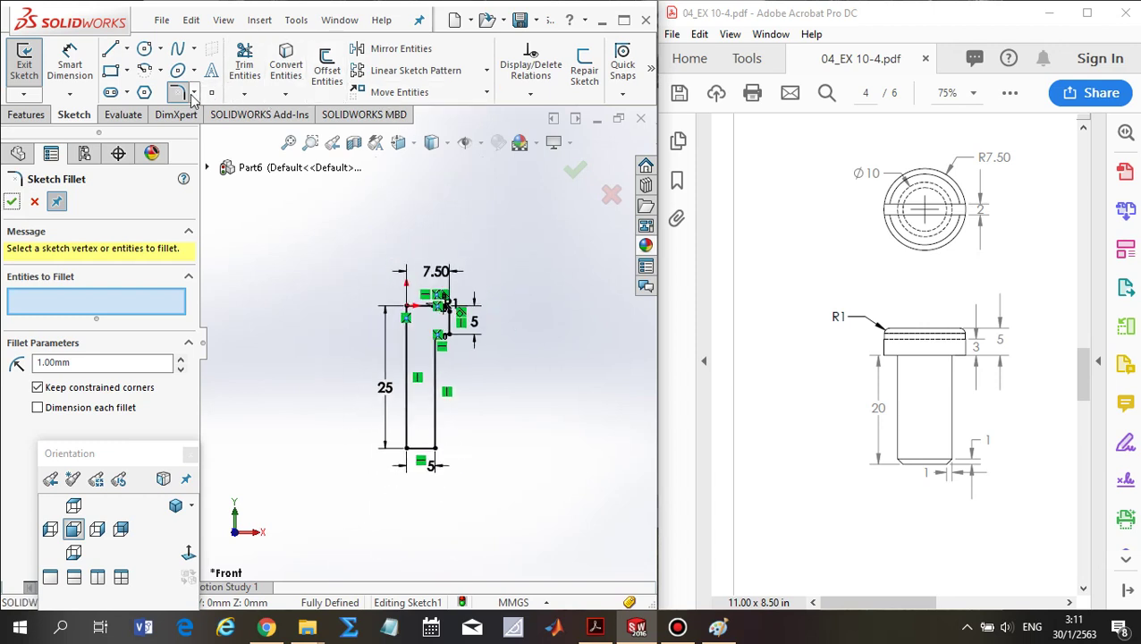
pyautogui.click(193, 92)
# Step: Apply an equal-distance 1 mm sketch chamfer to the shank's bottom-right corner
pyautogui.click(204, 136)
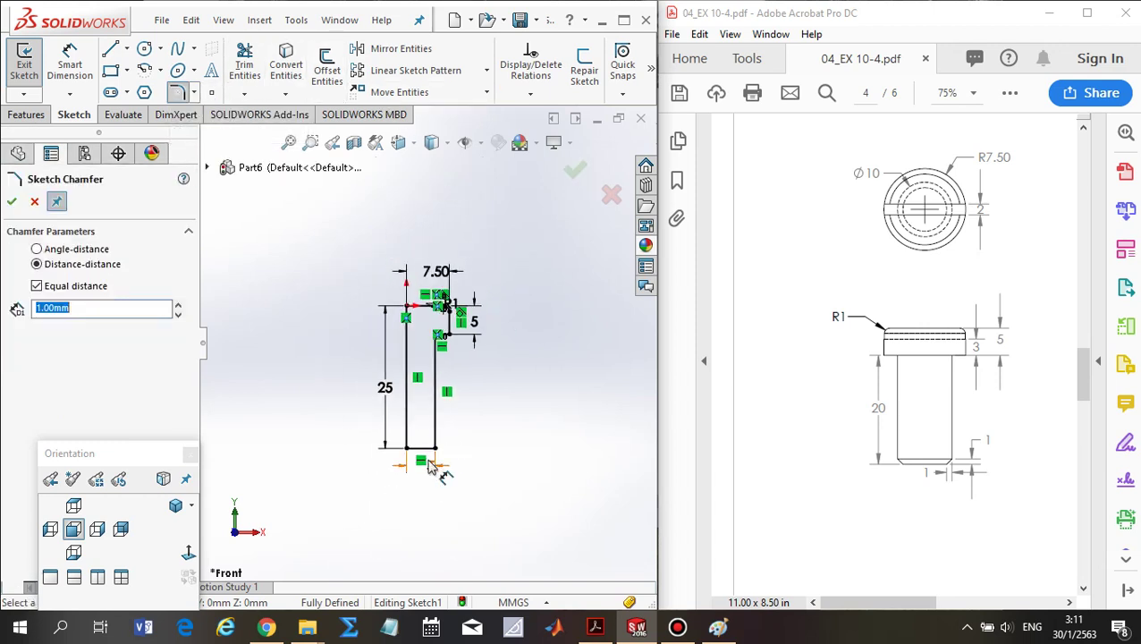
pyautogui.scroll(-5, 433, 470)
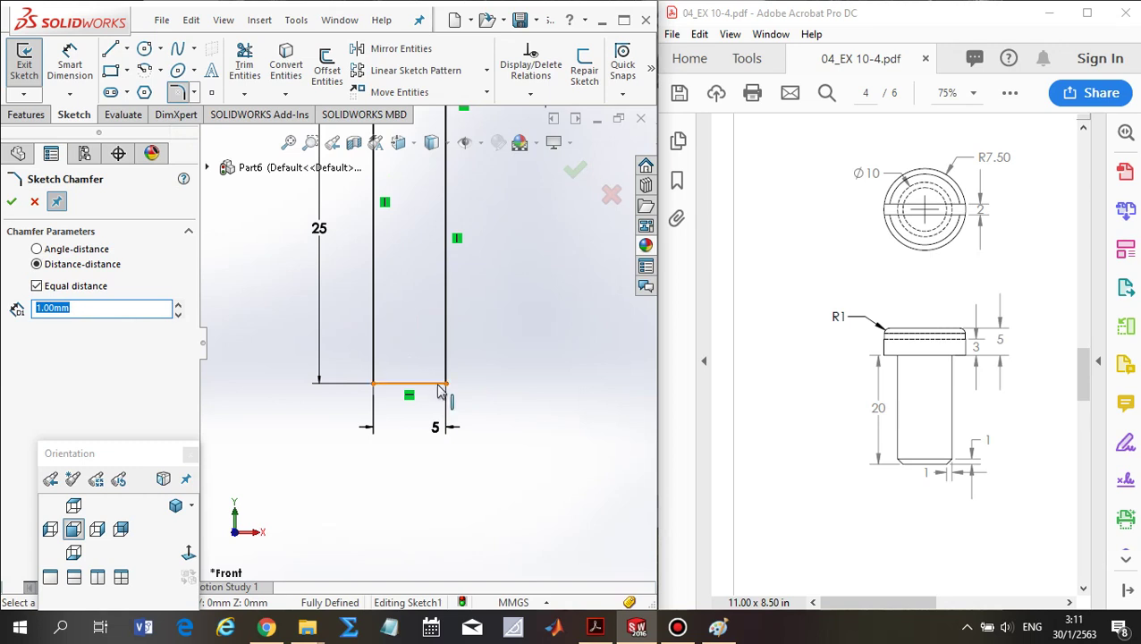
pyautogui.click(446, 387)
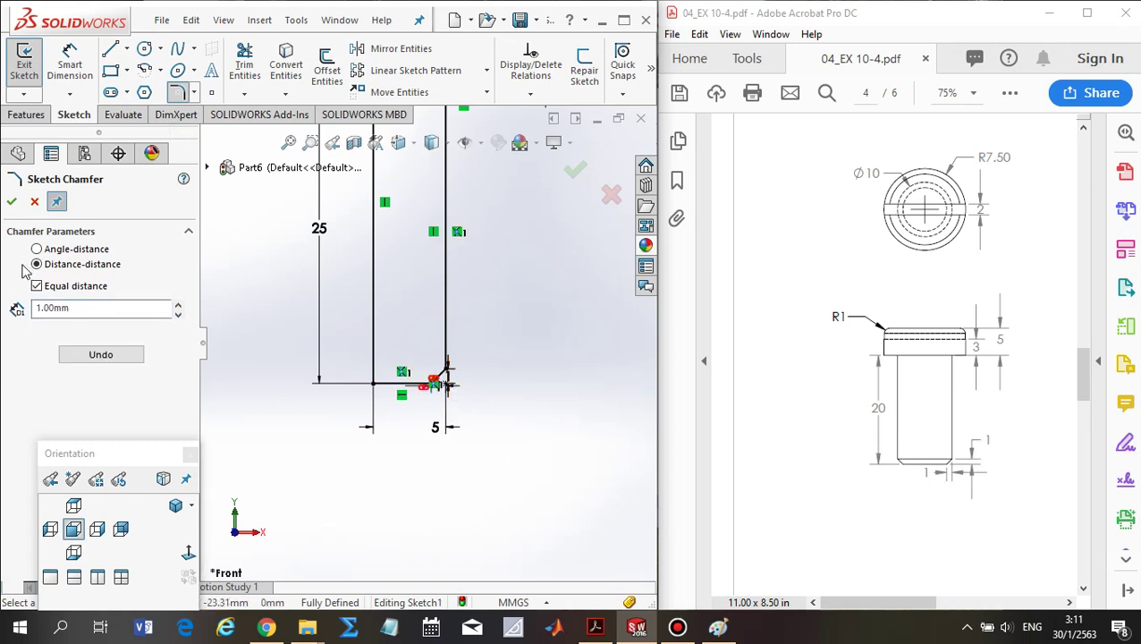
pyautogui.click(37, 286)
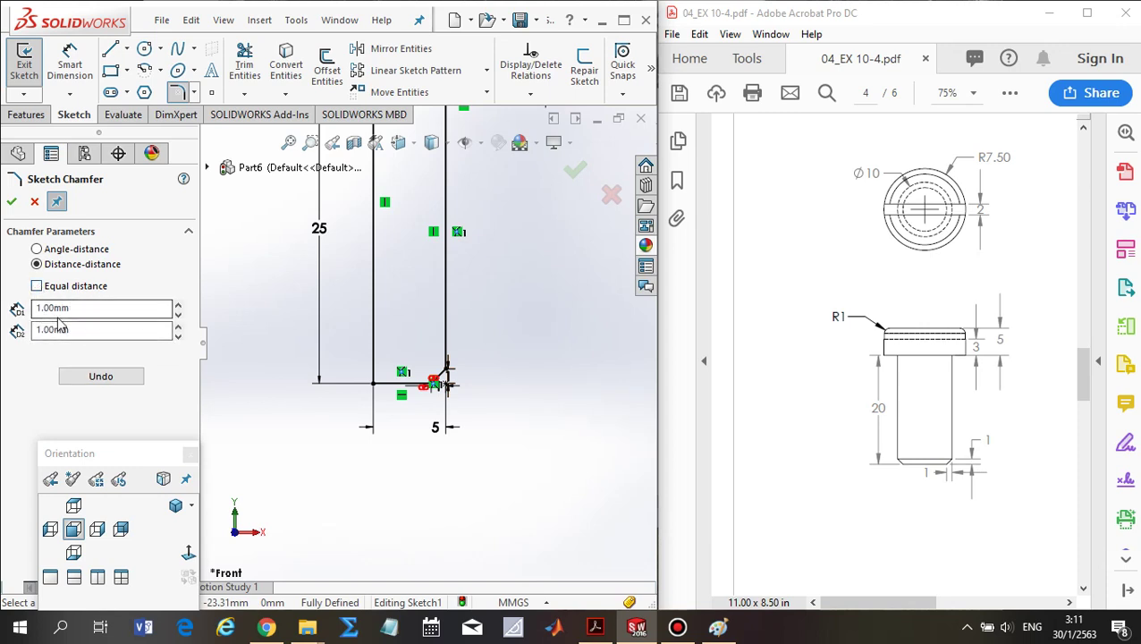
pyautogui.click(37, 286)
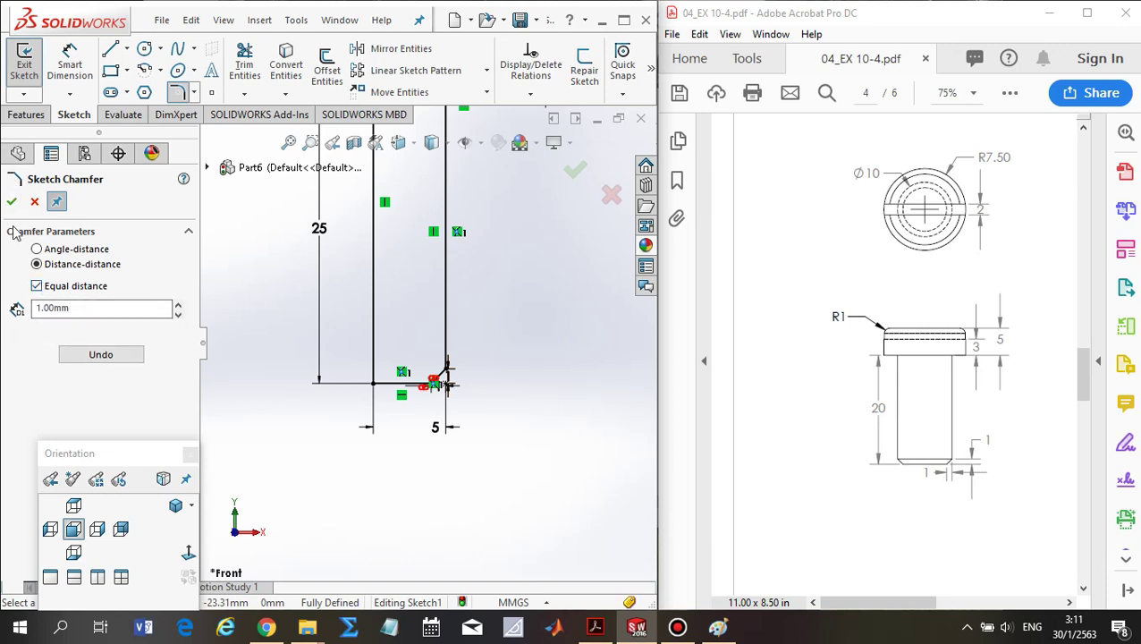
pyautogui.click(12, 203)
pyautogui.press('f')
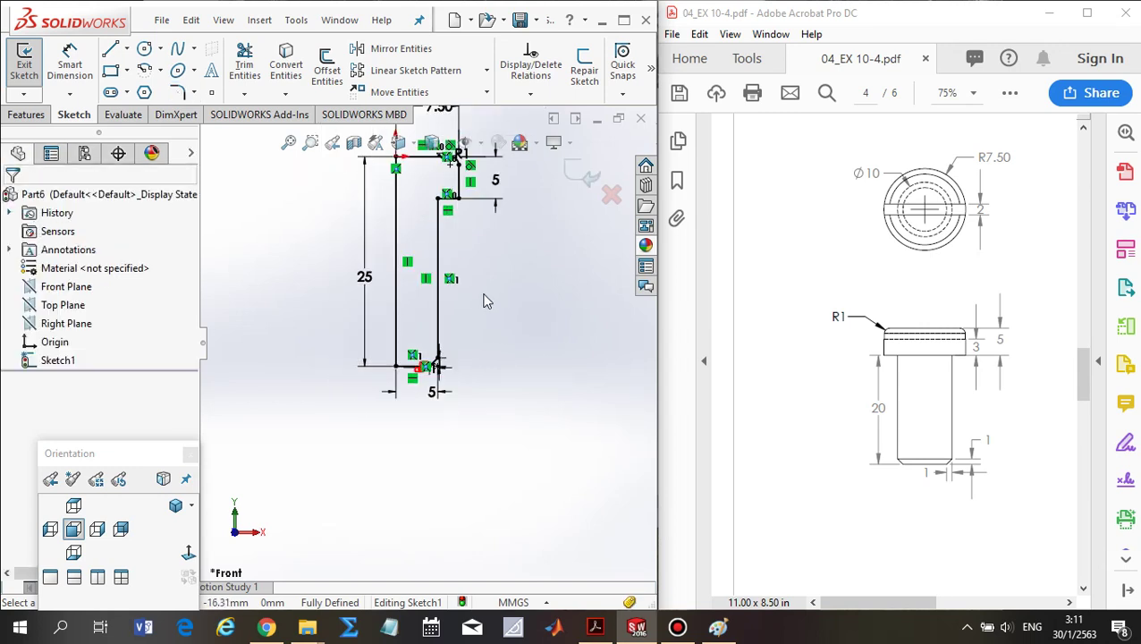
# Step: Create Revolve1, spinning the profile Blind 360° around its left vertical line
pyautogui.click(26, 114)
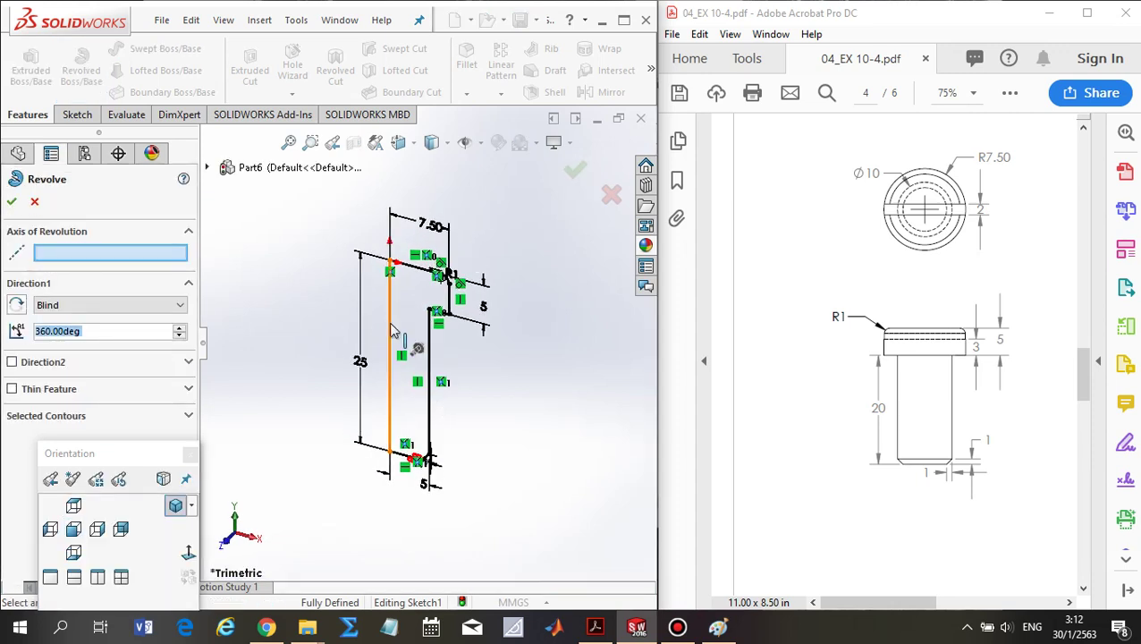
pyautogui.click(391, 333)
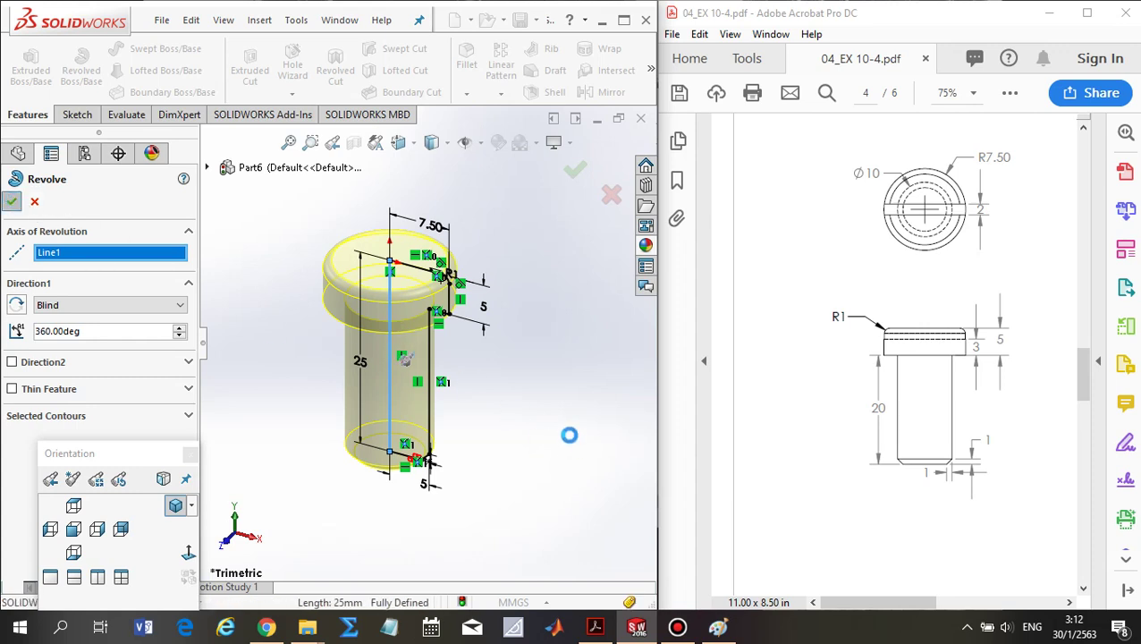
pyautogui.press('Return')
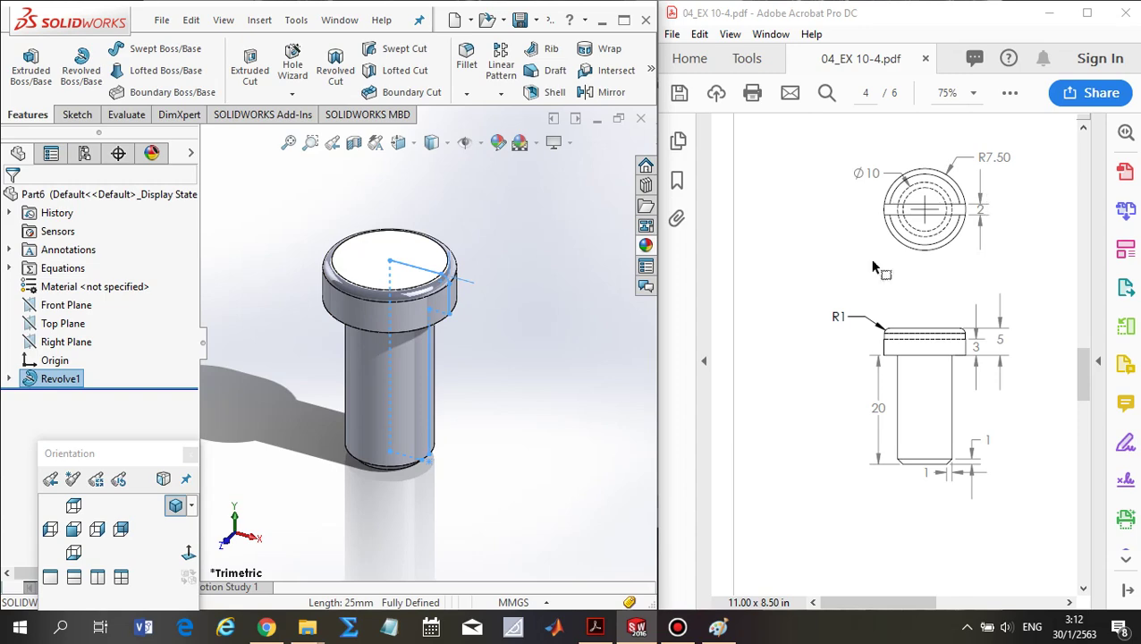
# Step: Switch to the top view and start a new sketch on the bolt head's top face
pyautogui.click(74, 506)
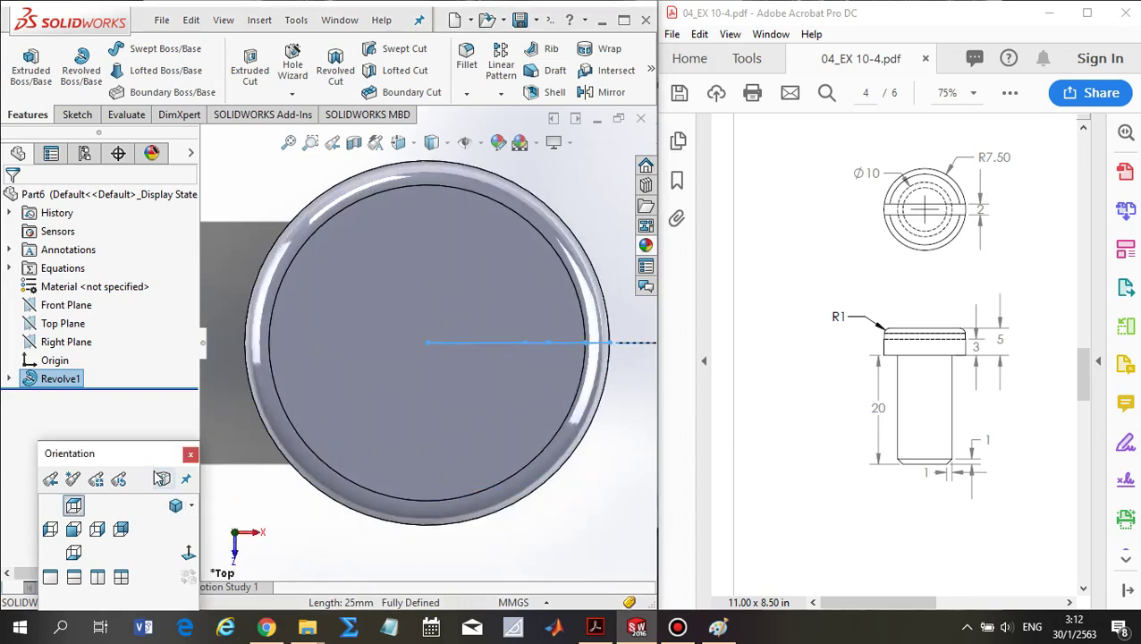
pyautogui.rightClick(405, 286)
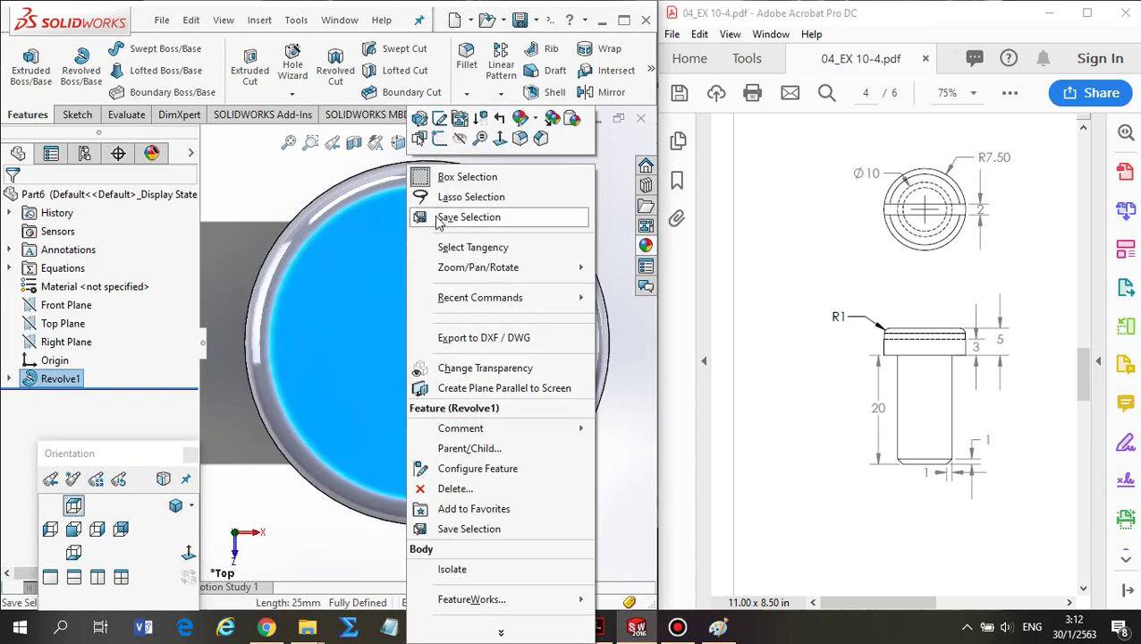
pyautogui.click(419, 139)
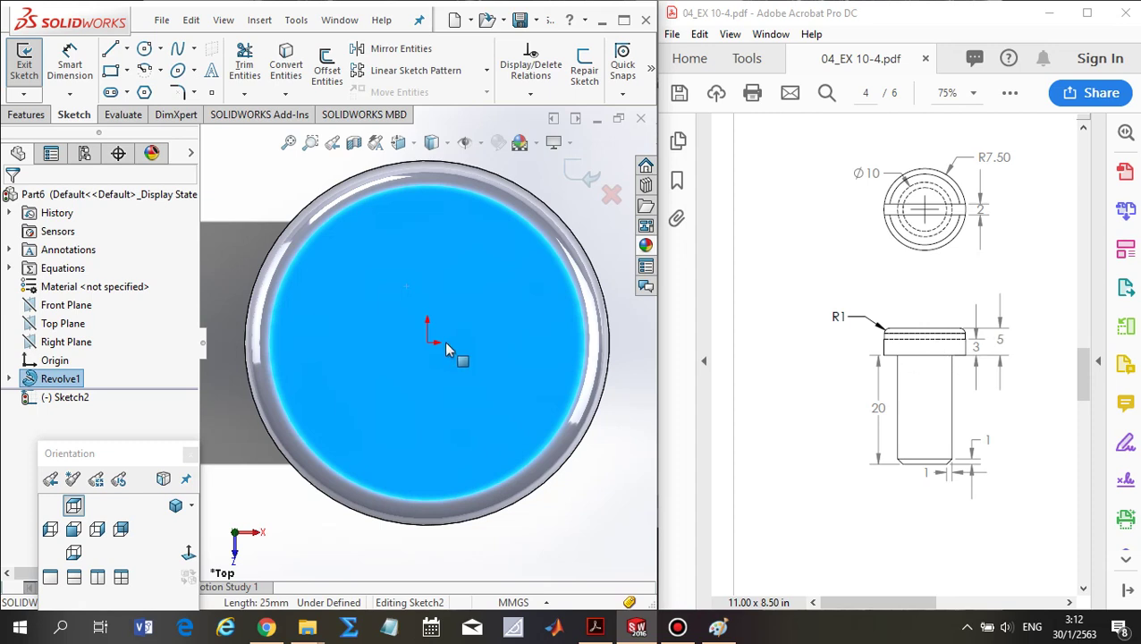
# Step: Draw a corner rectangle across the head, extending past both sides of the circle
pyautogui.scroll(3, 448, 349)
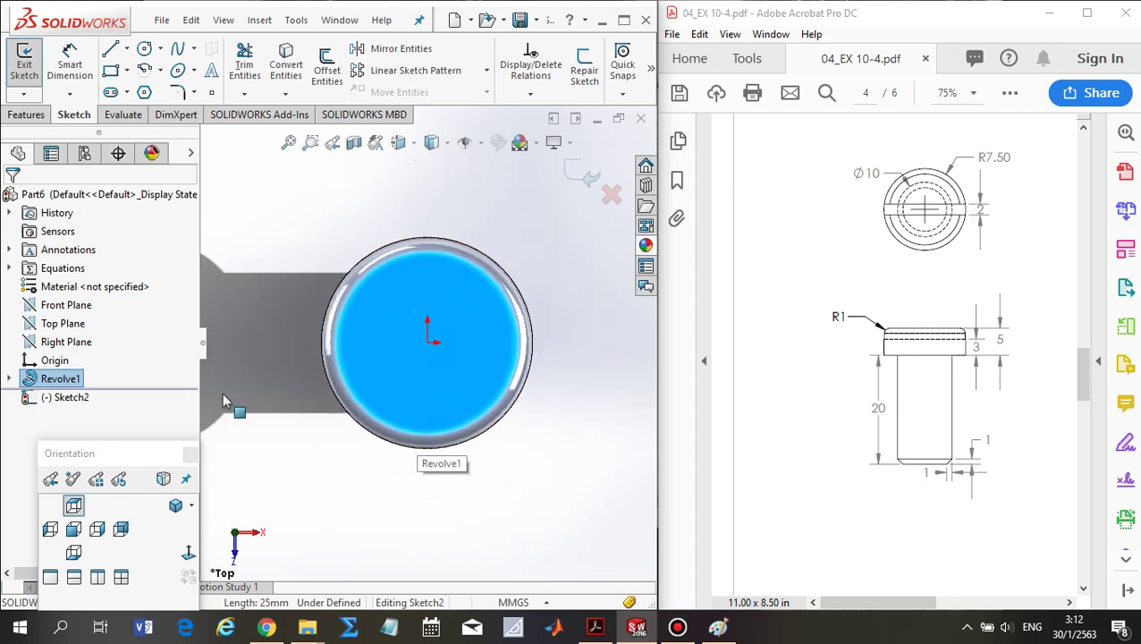
pyautogui.moveTo(259, 427); pyautogui.dragTo(273, 474, button='right')
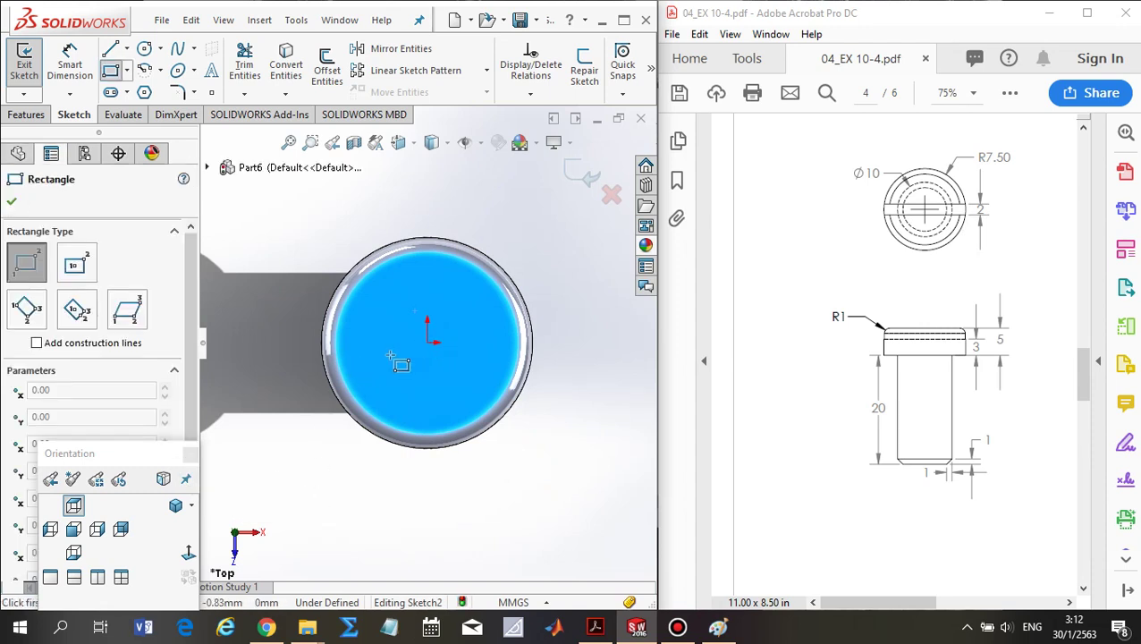
pyautogui.click(304, 364)
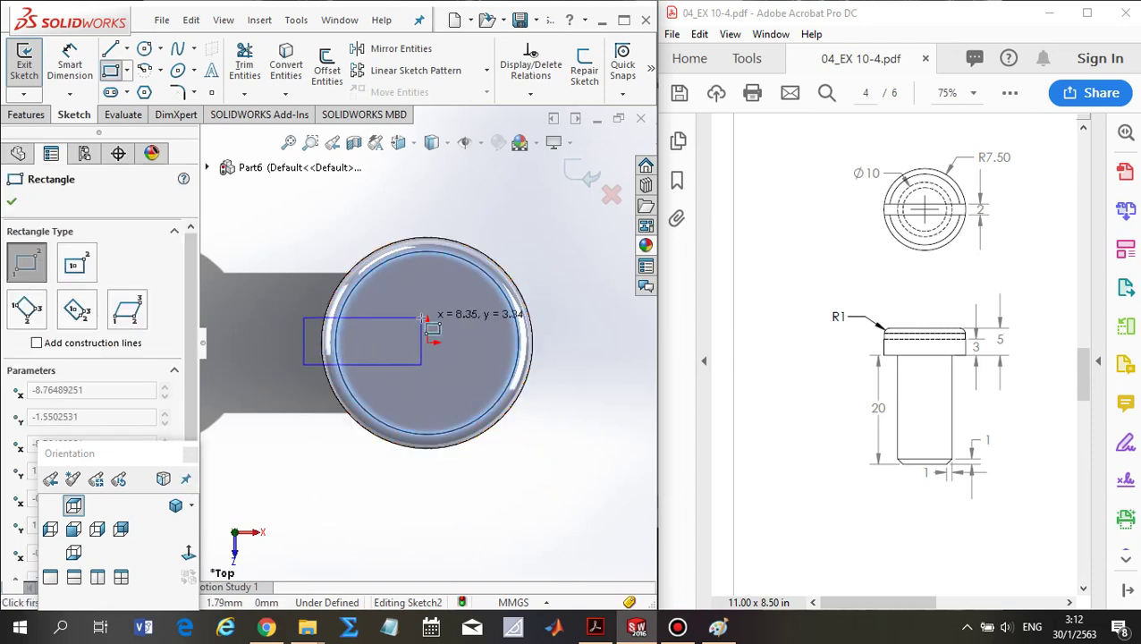
pyautogui.click(565, 312)
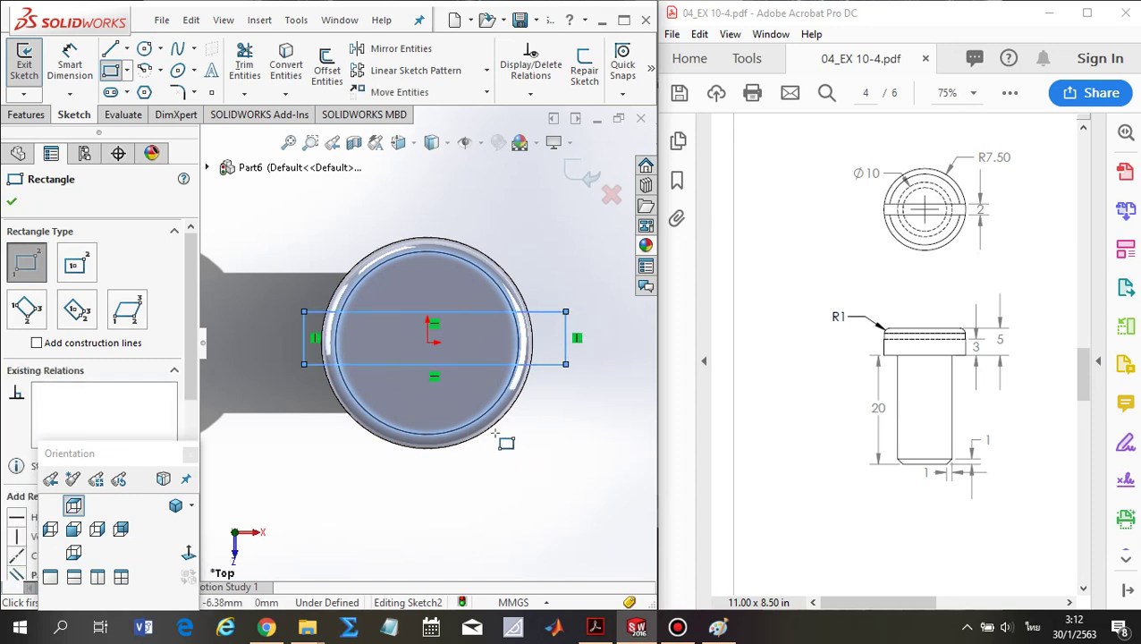
pyautogui.press('Escape')
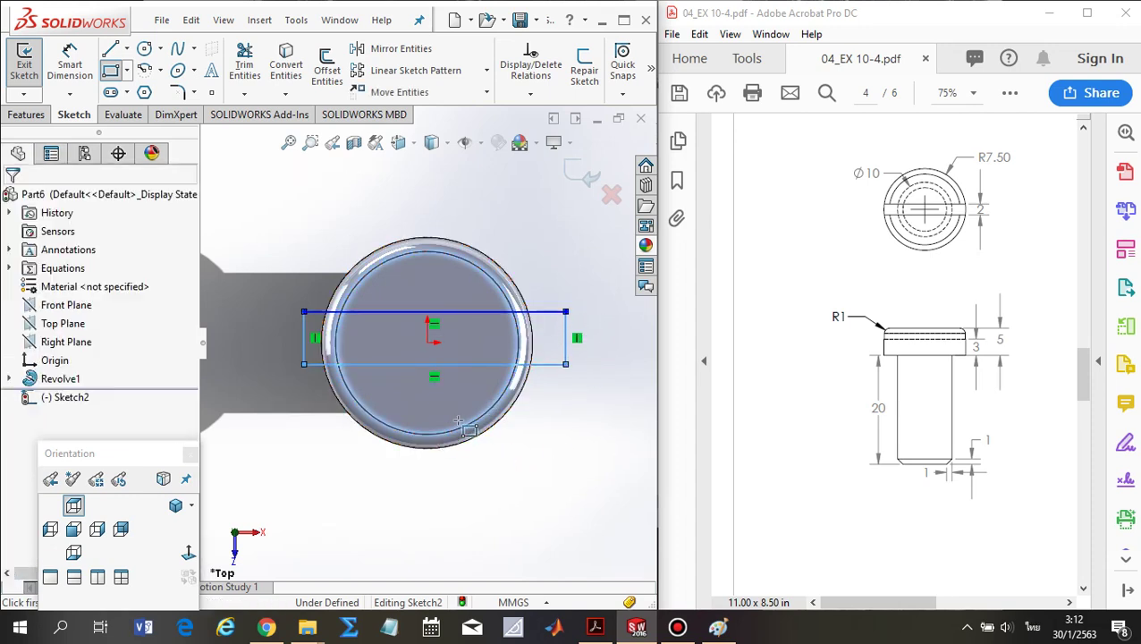
pyautogui.press('Escape')
pyautogui.scroll(-1, 460, 464)
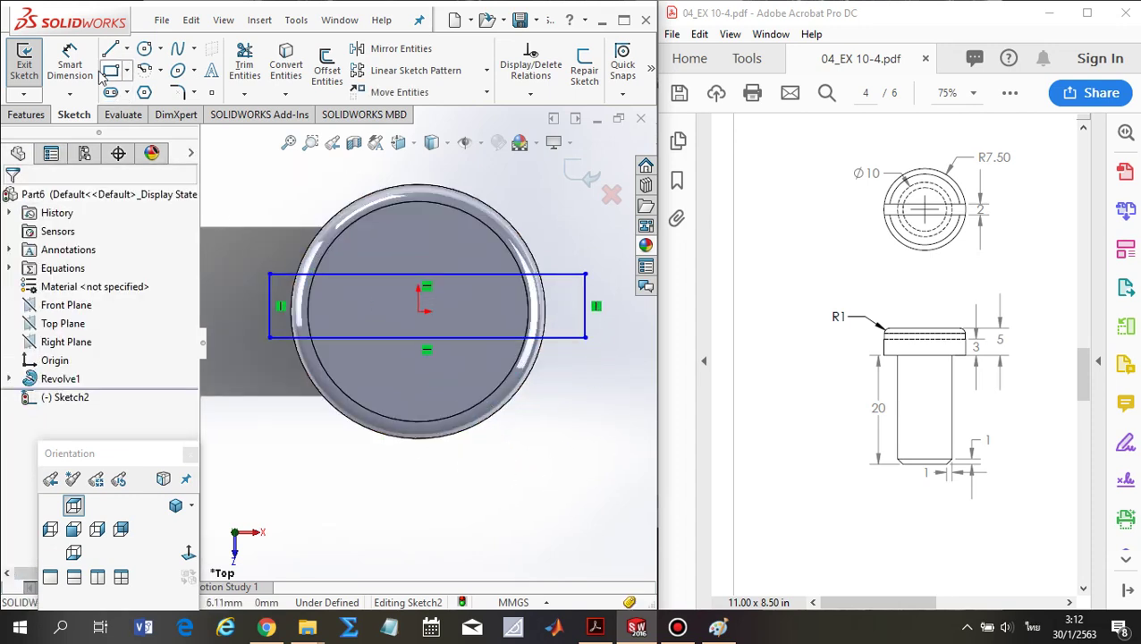
# Step: Dimension the rectangle's height to 2 mm
pyautogui.click(70, 65)
pyautogui.click(585, 309)
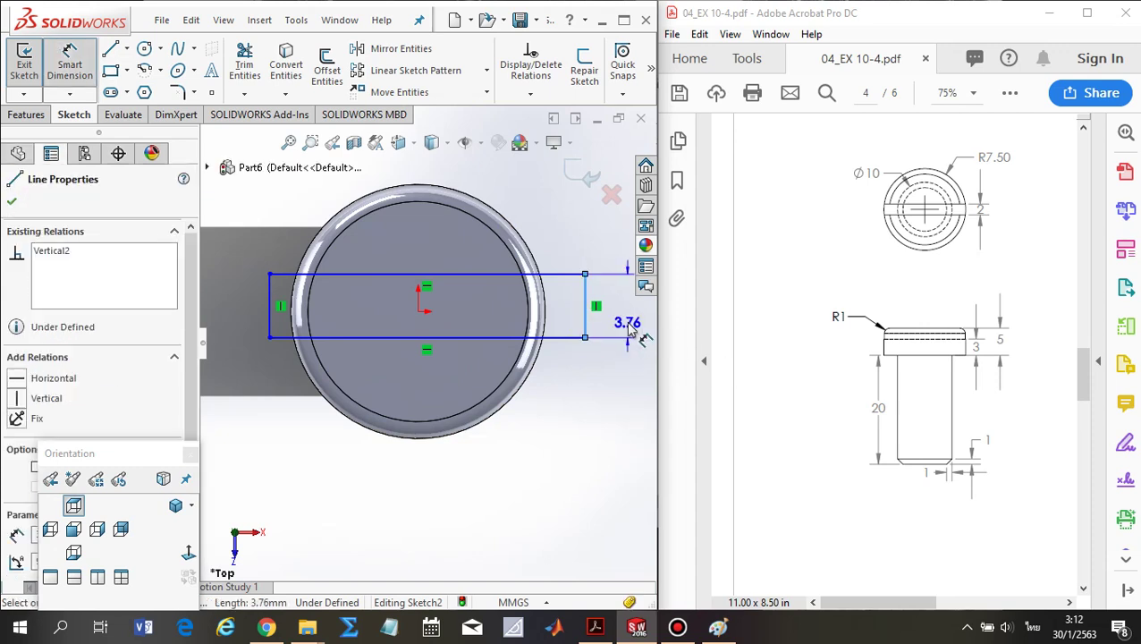
pyautogui.scroll(1, 629, 330)
pyautogui.click(600, 328)
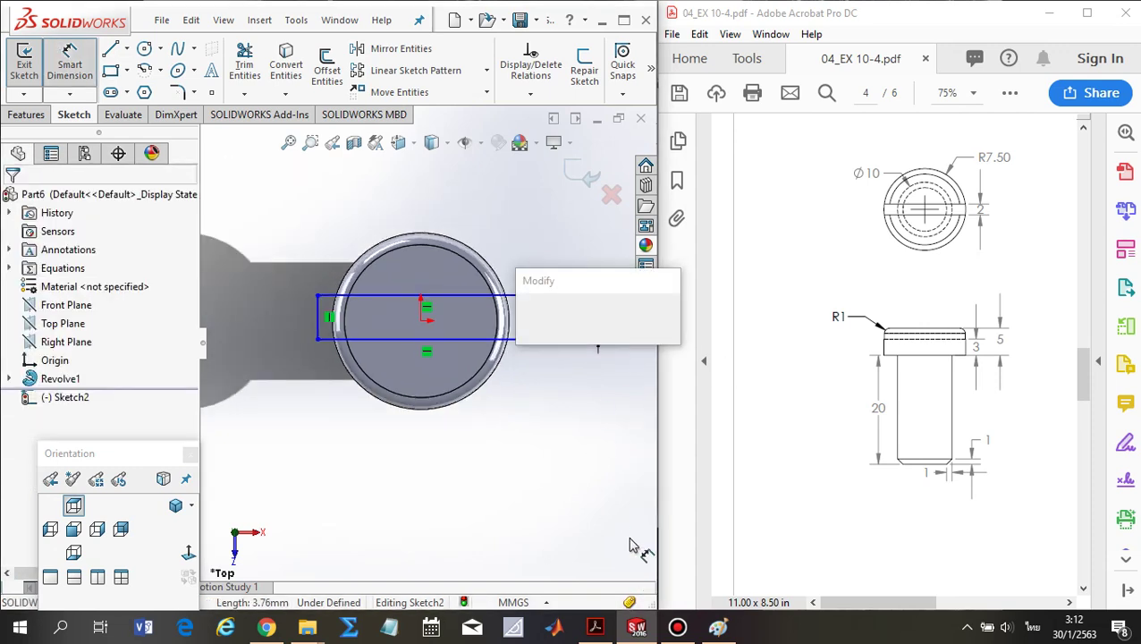
pyautogui.write('2')
pyautogui.press('Return')
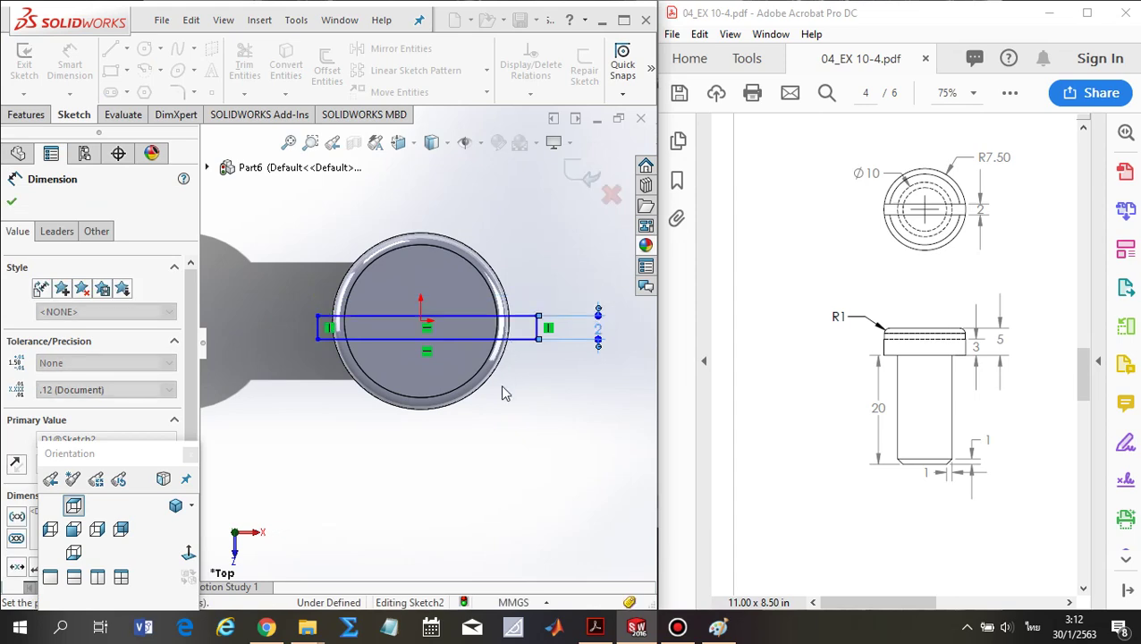
pyautogui.press('Escape')
# Step: Dimension the rectangle's bottom edge offset from the origin
pyautogui.scroll(5, 498, 356)
pyautogui.scroll(-1, 387, 347)
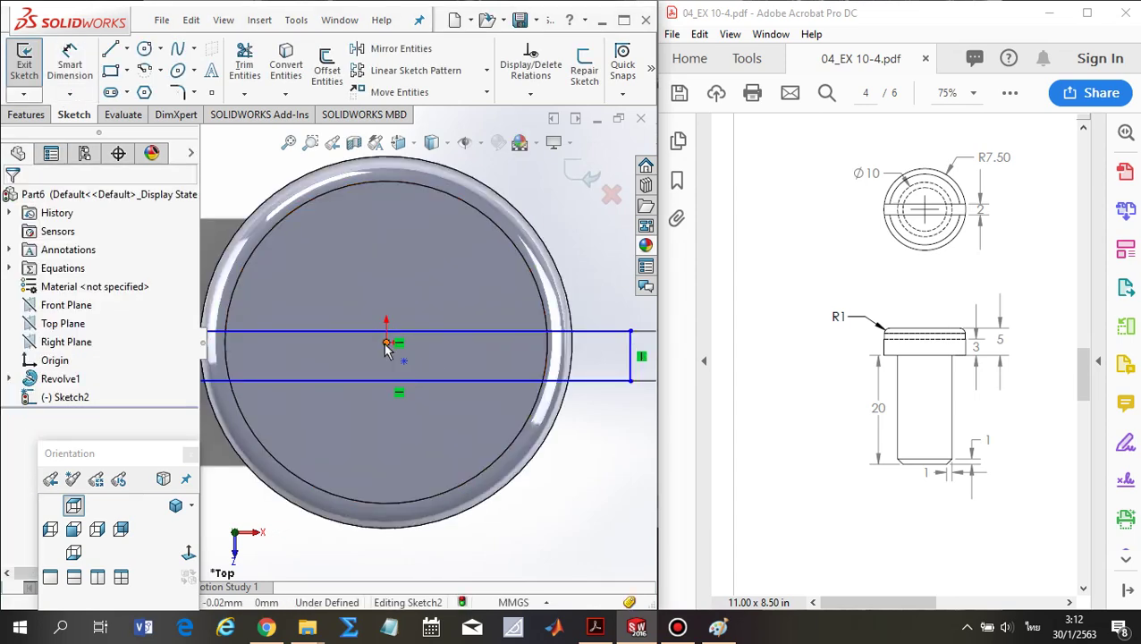
pyautogui.click(399, 381)
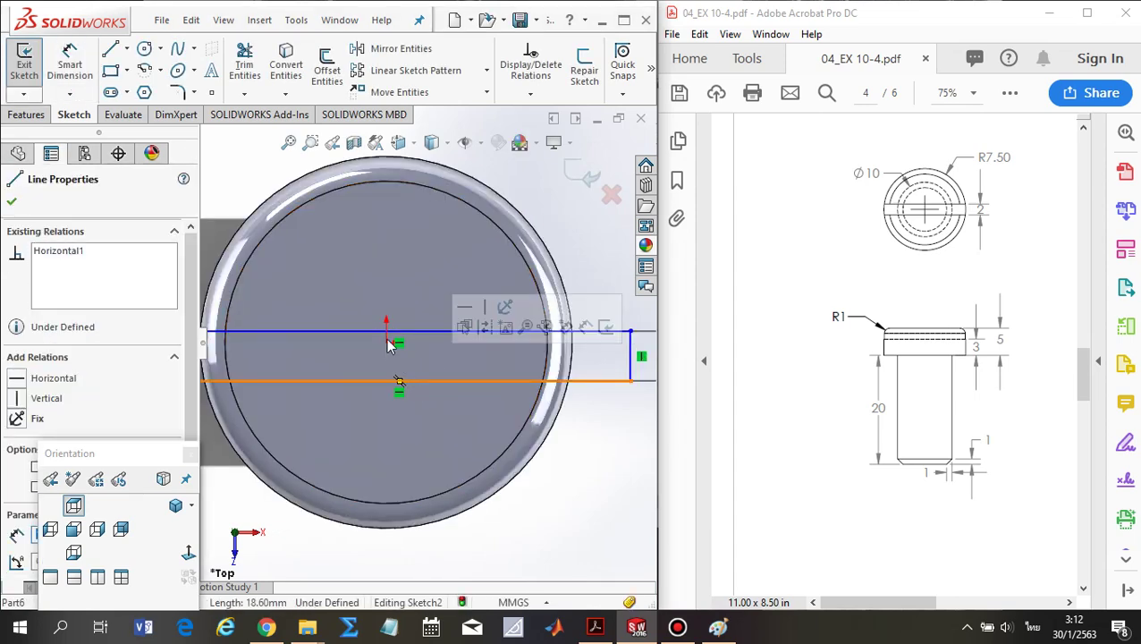
pyautogui.press('d')
pyautogui.click(340, 334)
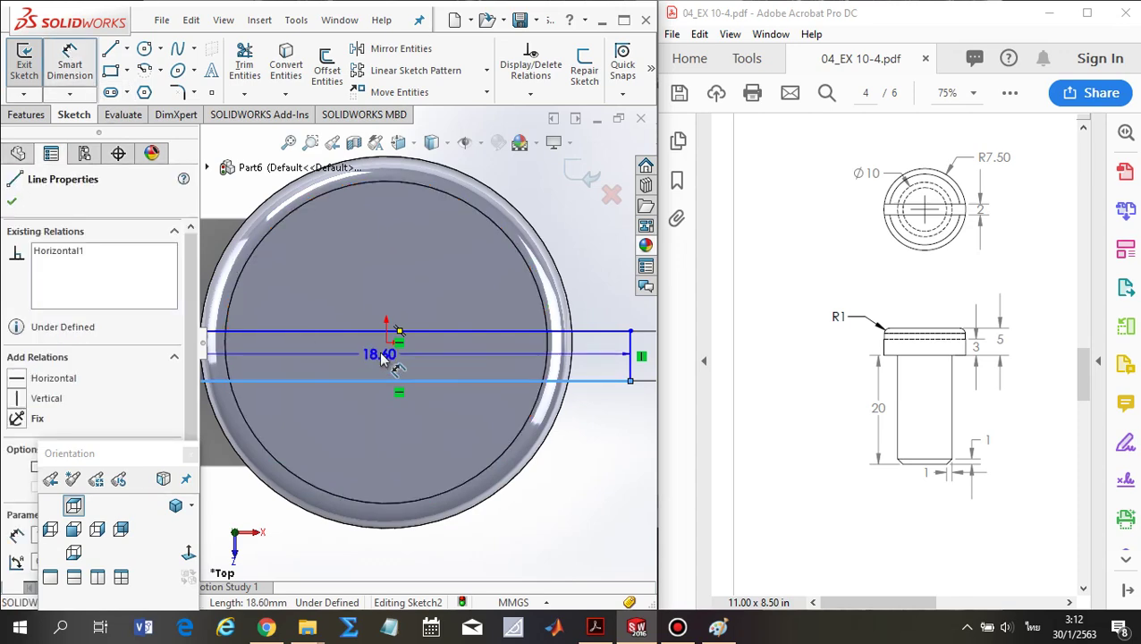
pyautogui.click(365, 381)
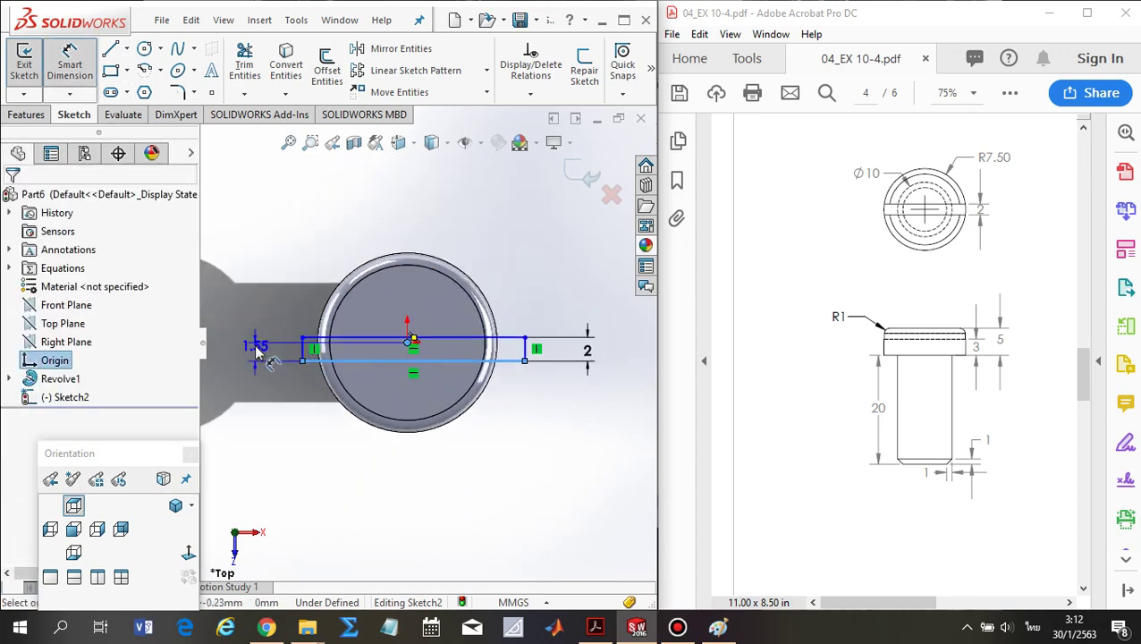
pyautogui.click(258, 360)
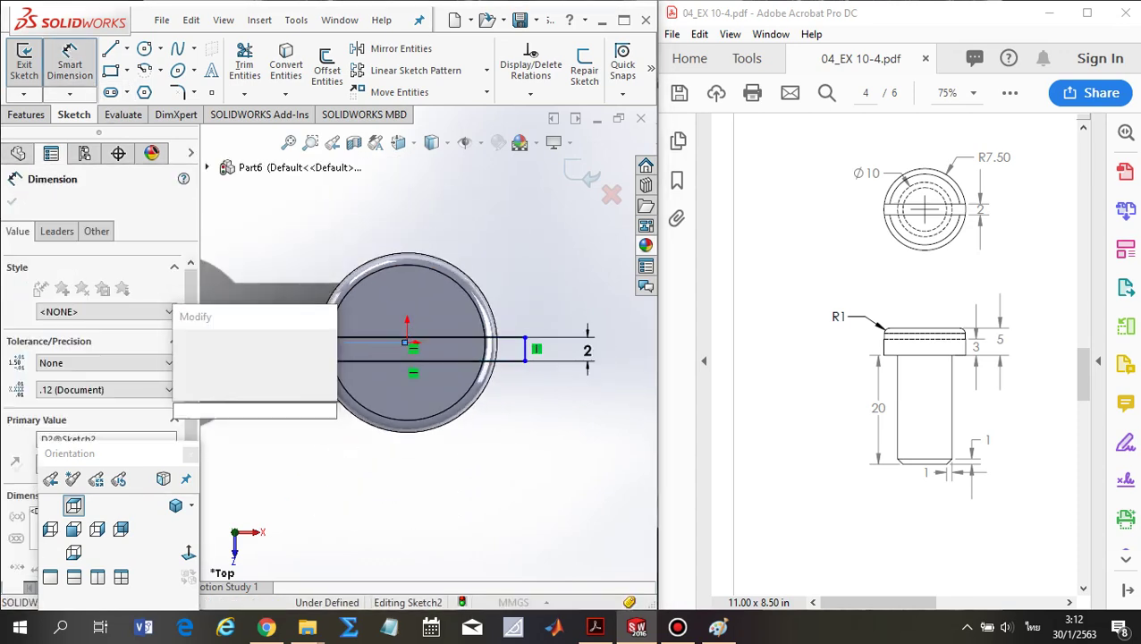
pyautogui.press('Return')
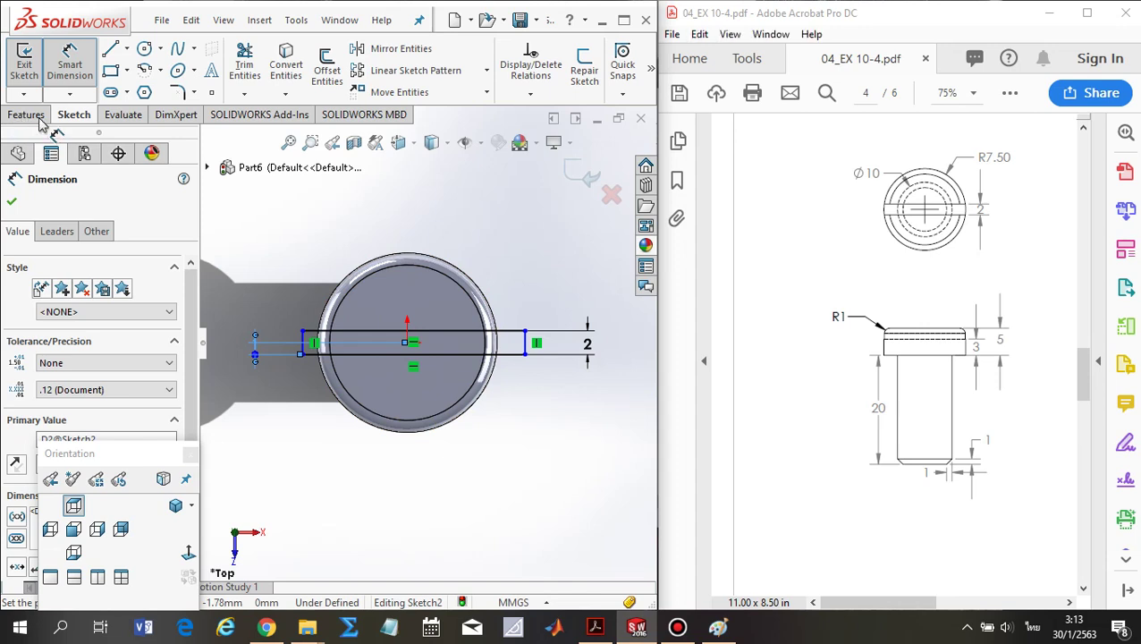
# Step: Extrude-cut Sketch2 Blind 2 mm deep into the bolt head
pyautogui.click(18, 118)
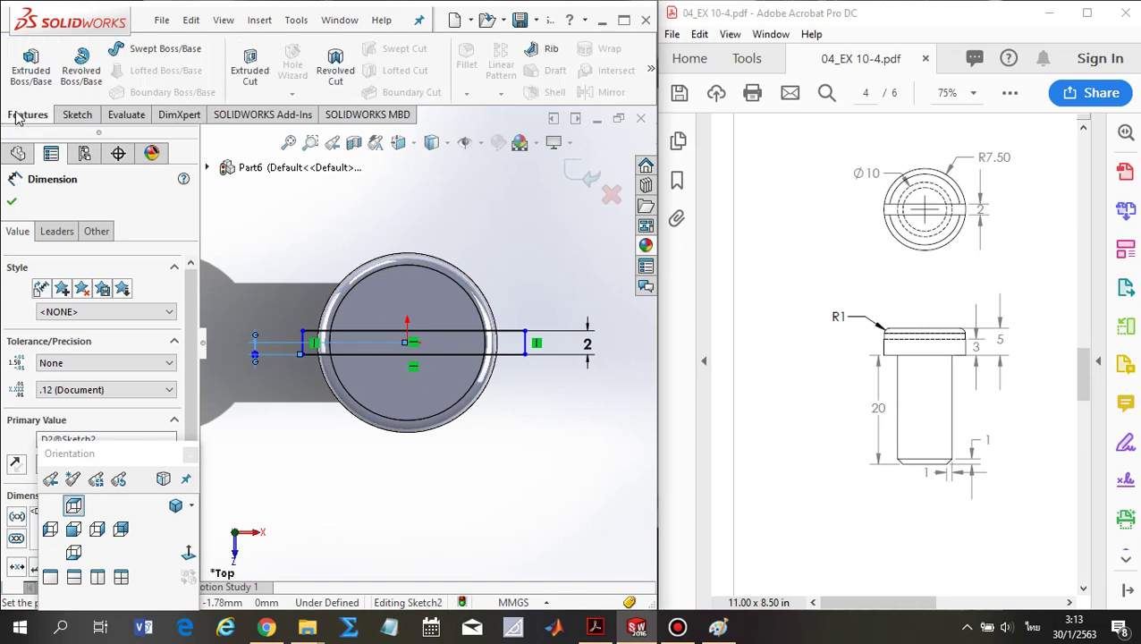
pyautogui.click(250, 72)
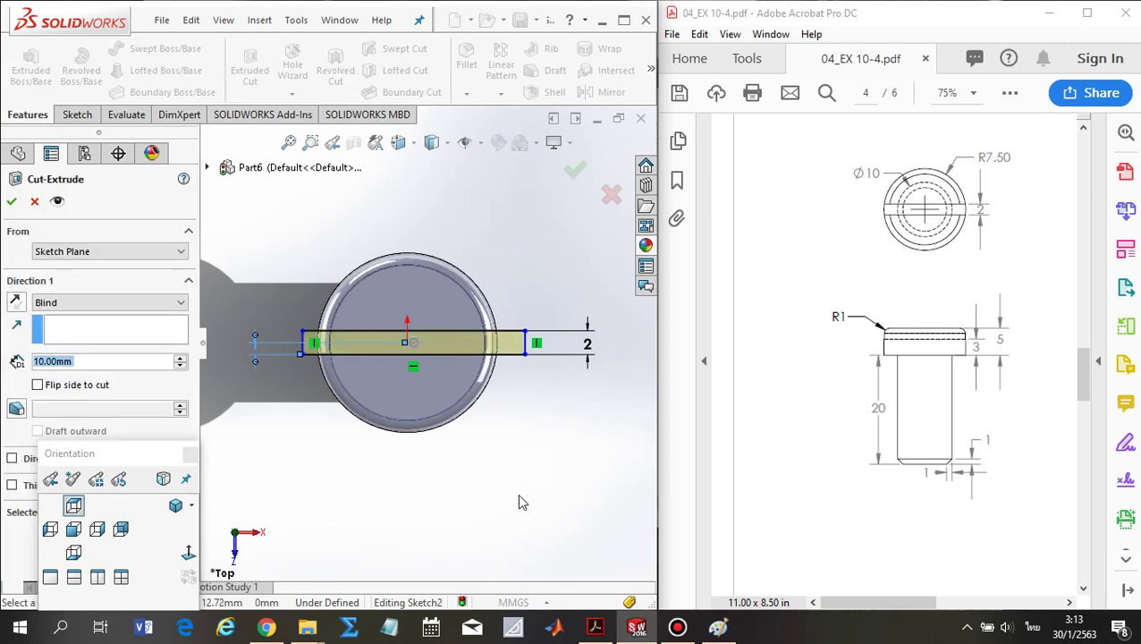
pyautogui.write('2')
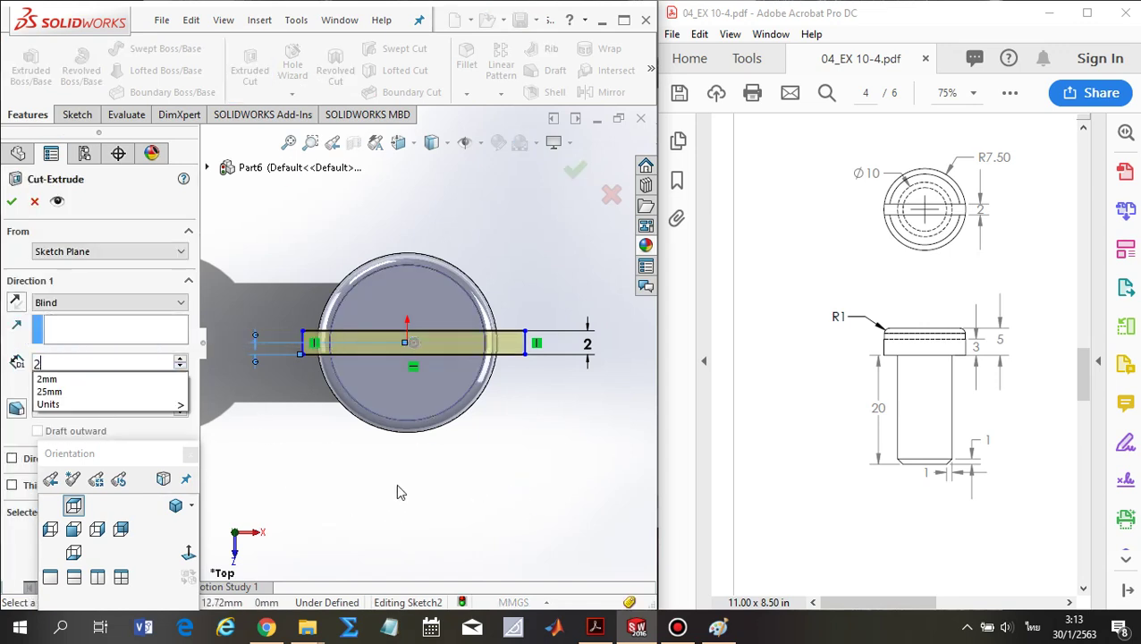
pyautogui.press('Return')
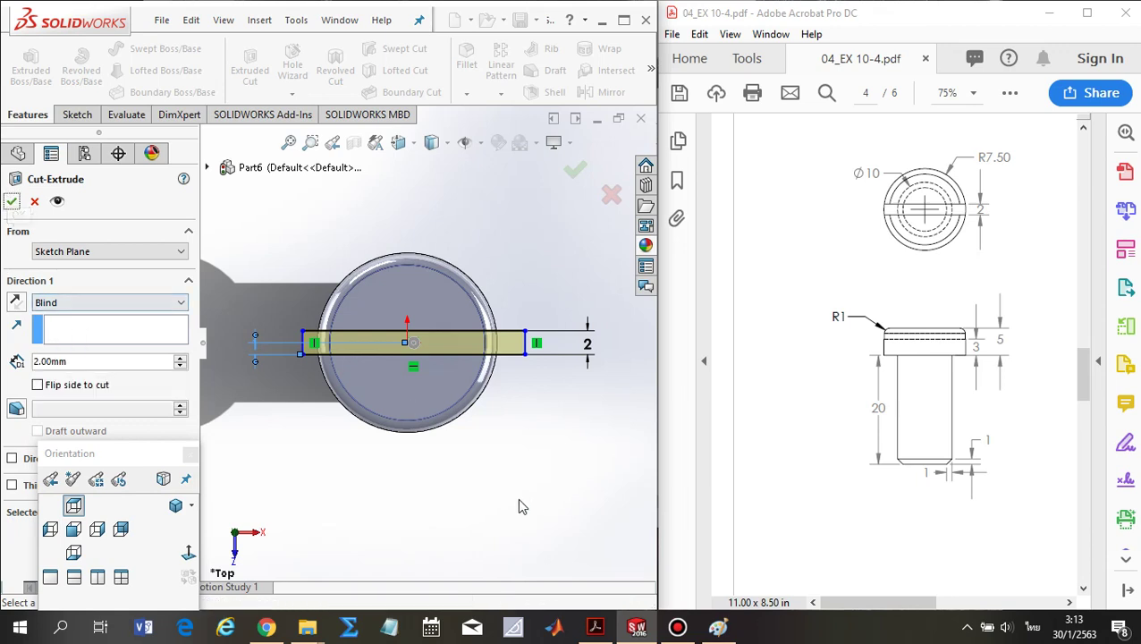
pyautogui.click(11, 202)
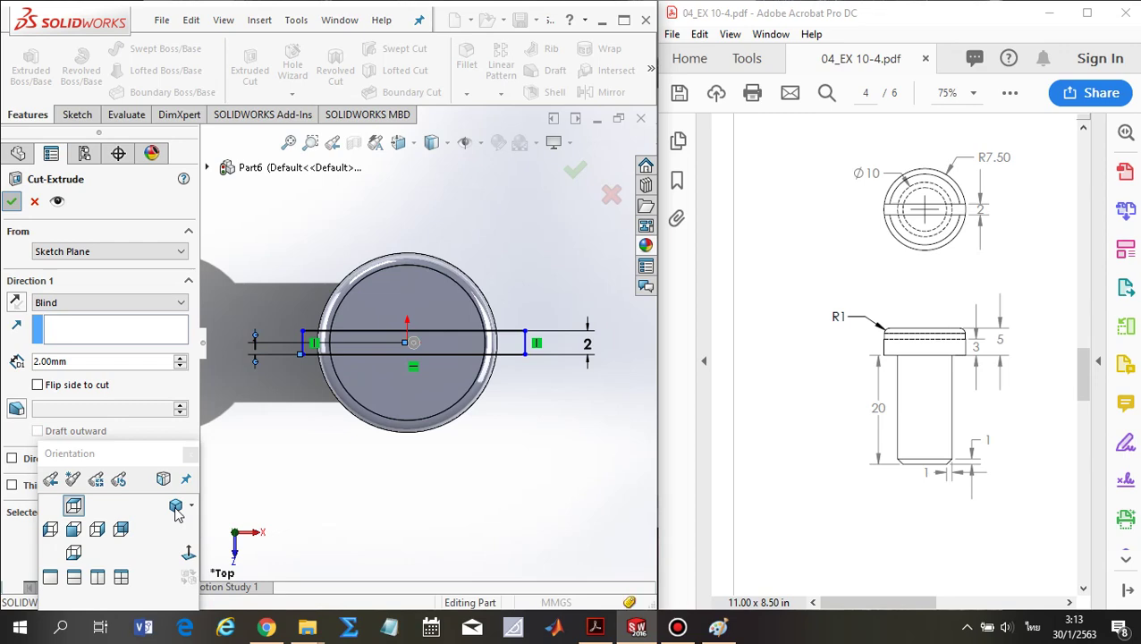
# Step: Switch to isometric view, clear the selection, and zoom in and out to inspect the head slot
pyautogui.click(176, 507)
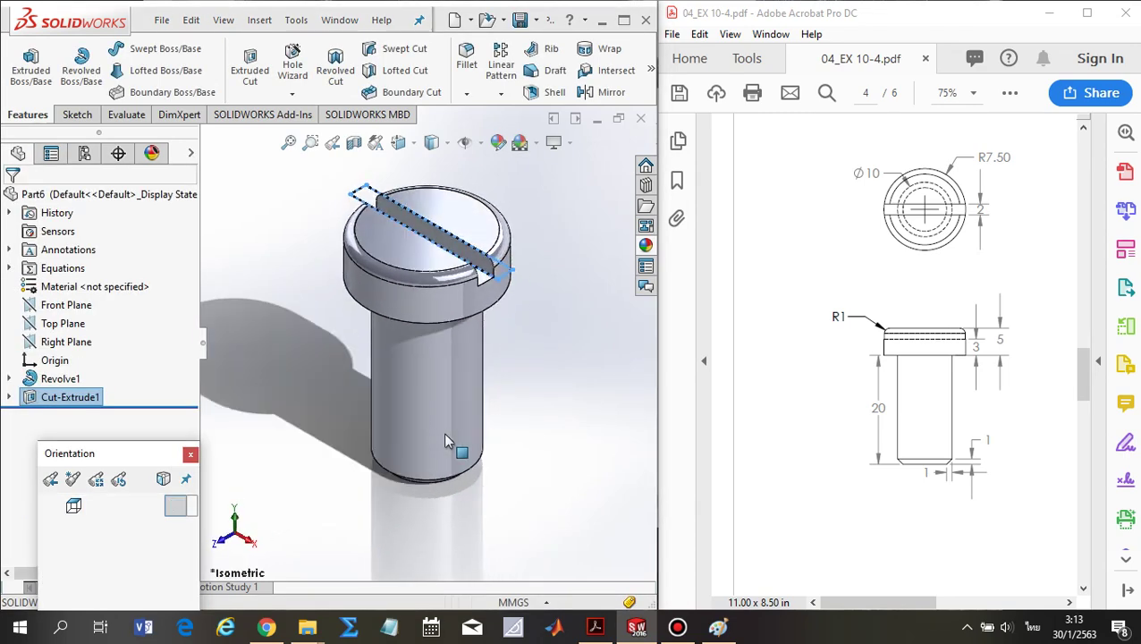
pyautogui.click(535, 411)
pyautogui.scroll(2, 537, 407)
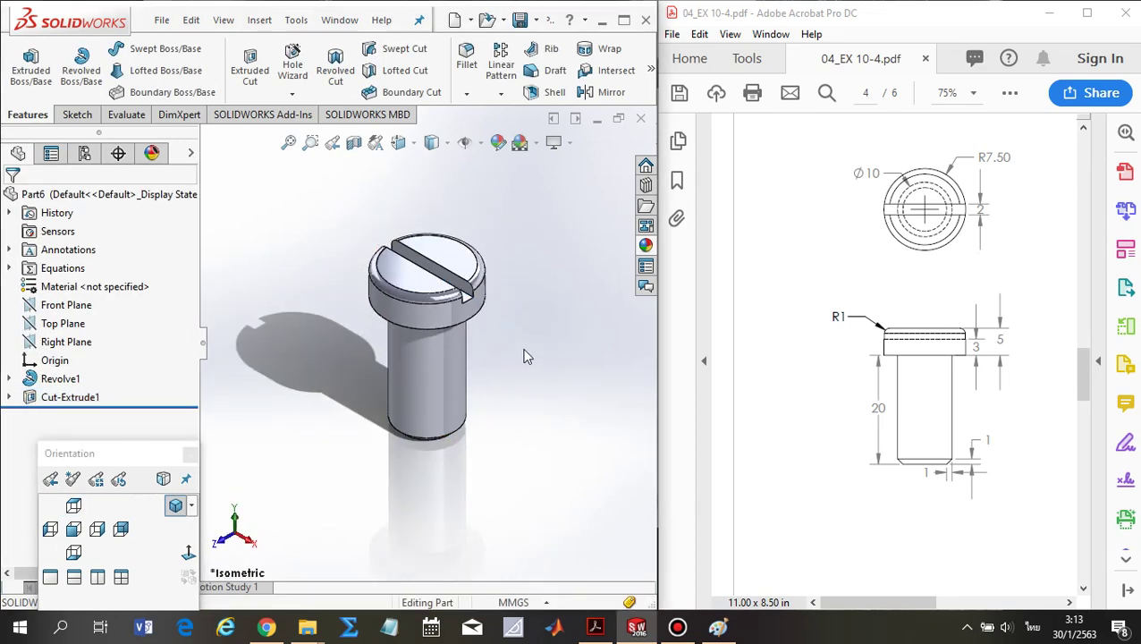
pyautogui.scroll(3, 537, 384)
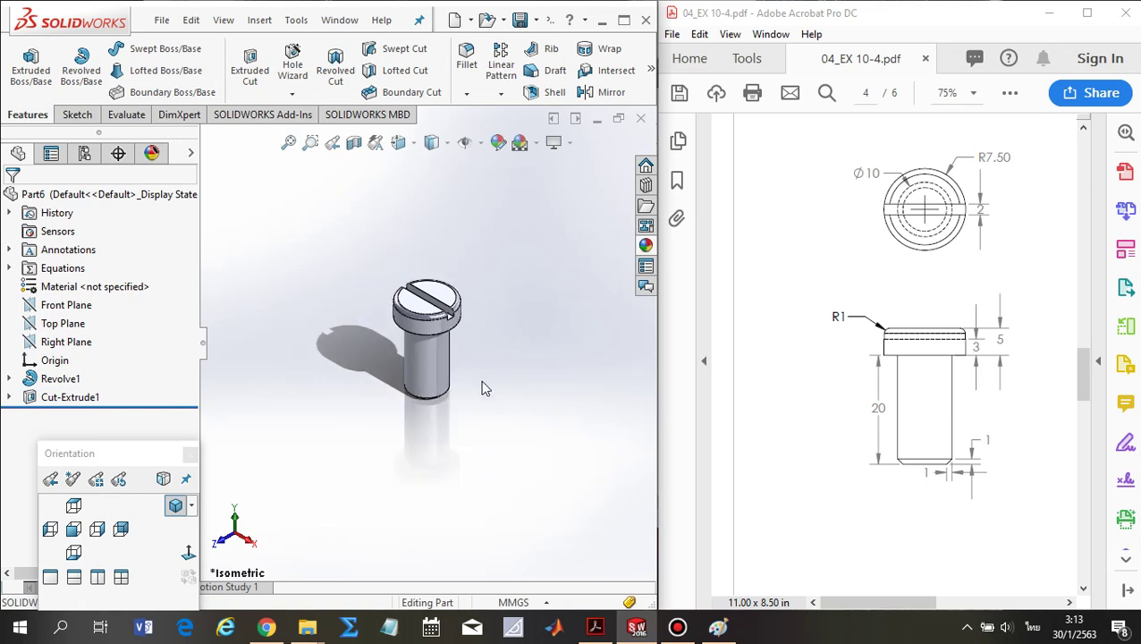
pyautogui.scroll(-2, 404, 358)
pyautogui.scroll(-2, 428, 340)
pyautogui.scroll(2, 302, 363)
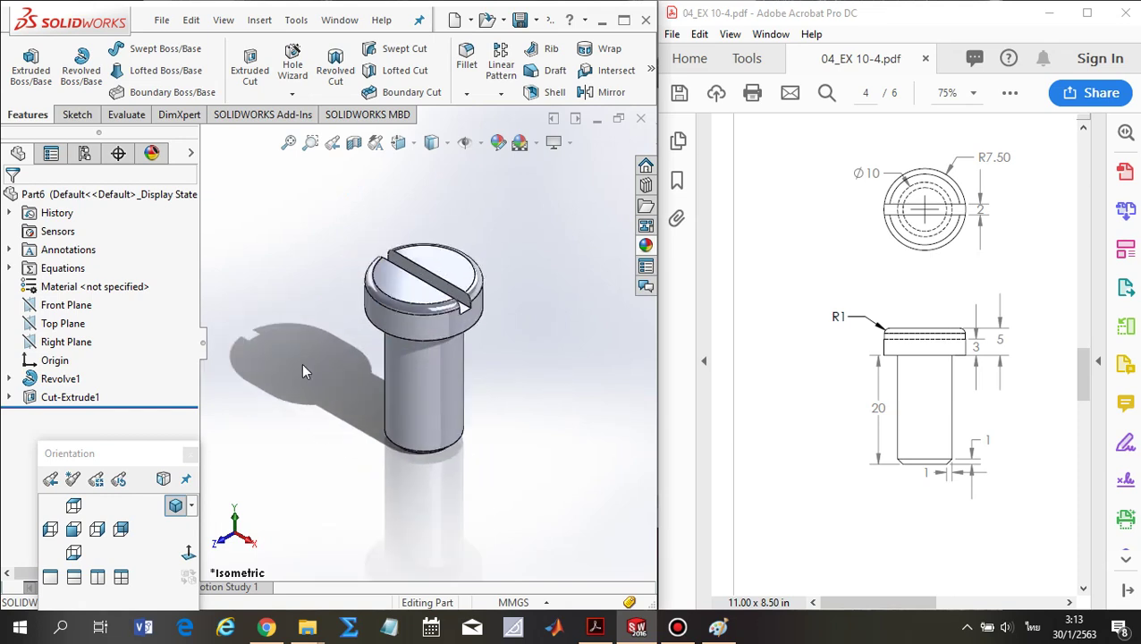
pyautogui.scroll(-2, 384, 363)
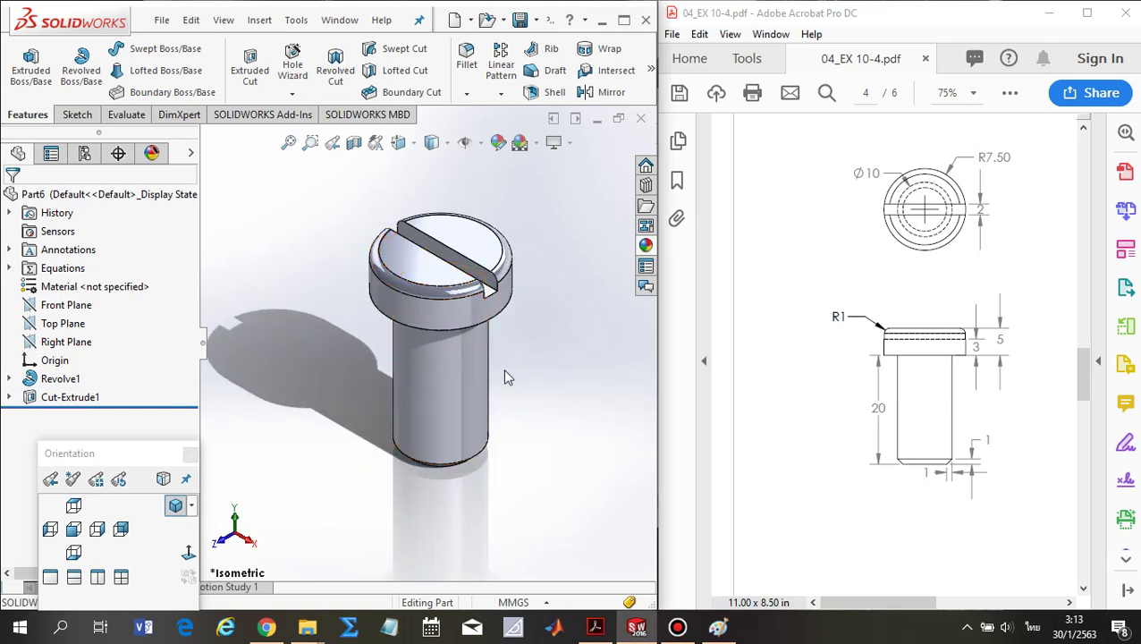